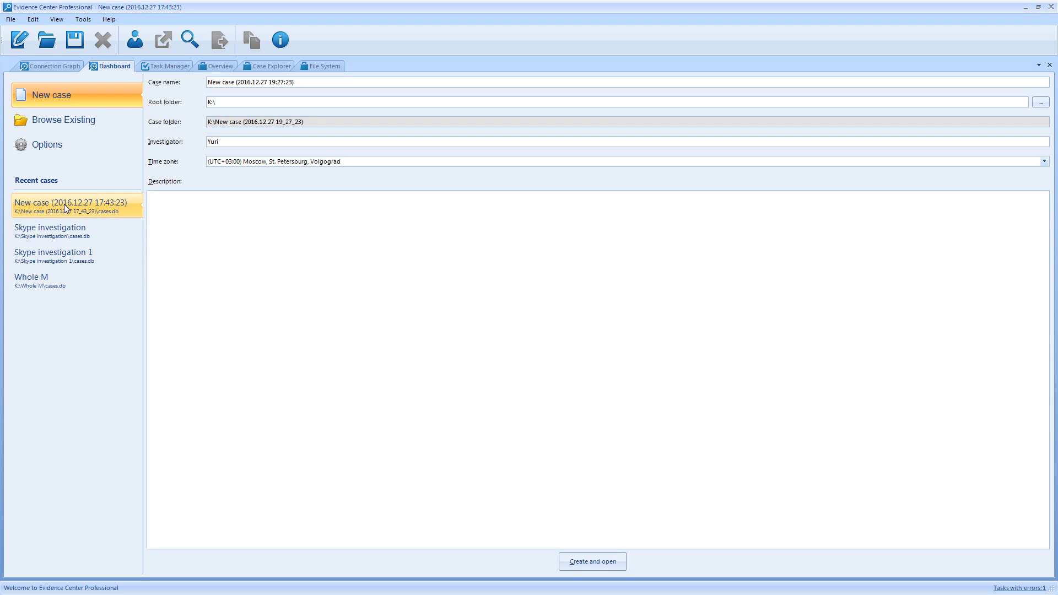
# Create and open a new case named "Christmas case" in the K:\ root folder.
pyautogui.click(50, 257)
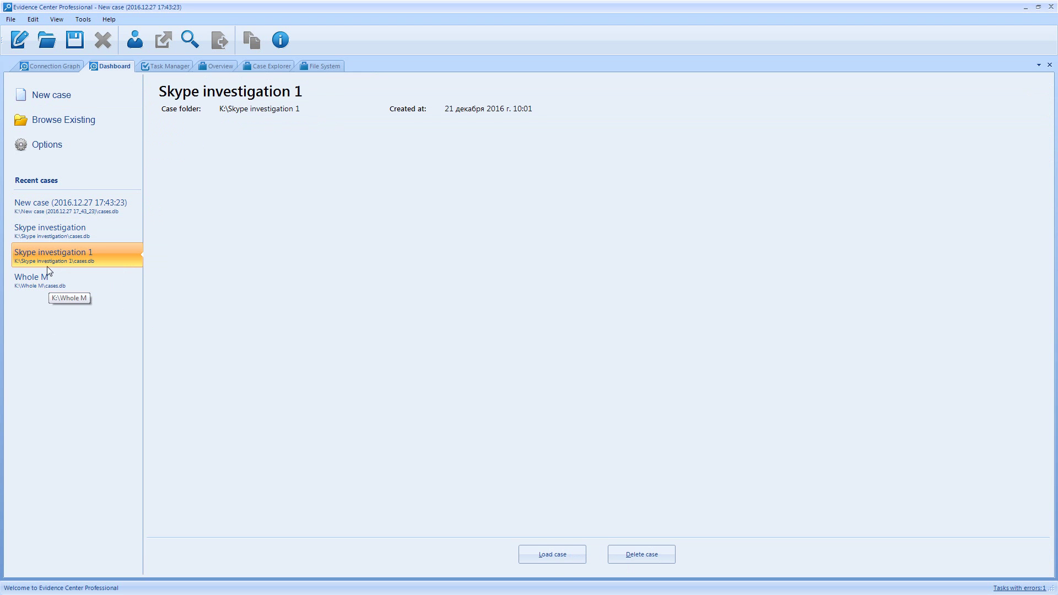
pyautogui.click(43, 93)
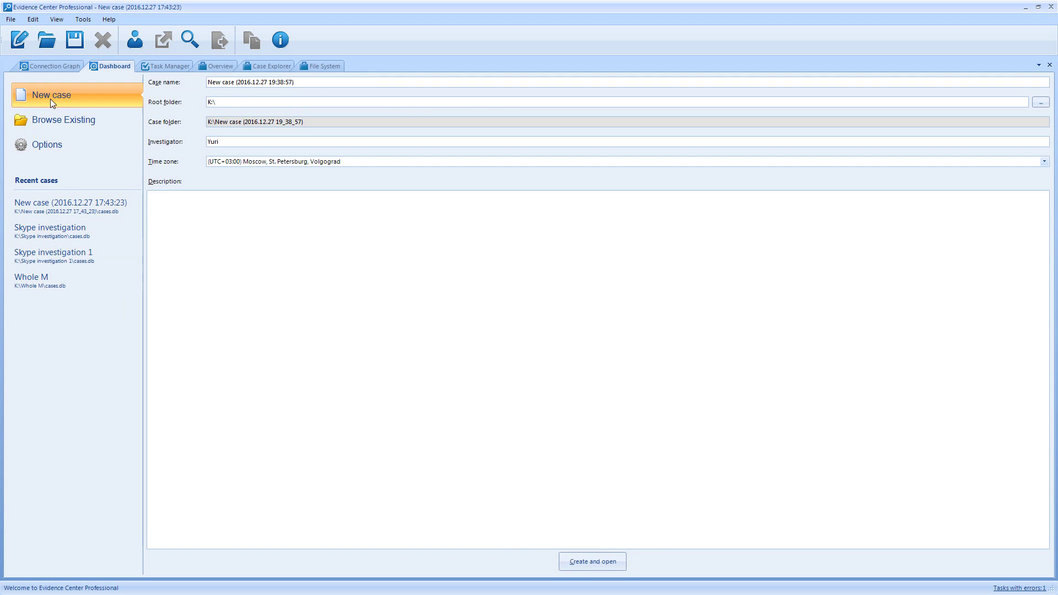
pyautogui.moveTo(326, 87); pyautogui.dragTo(156, 90)
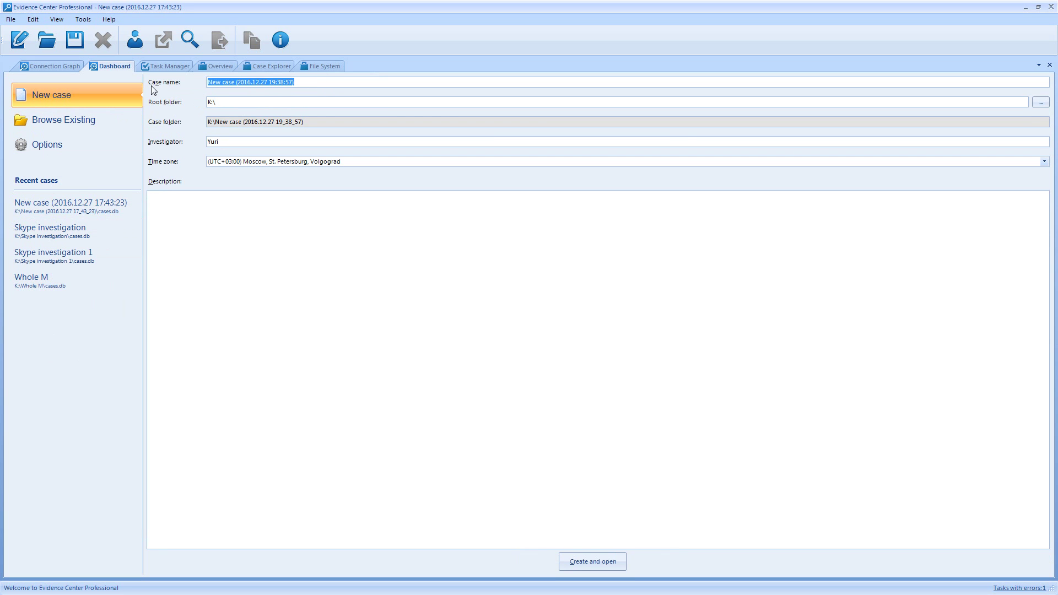
pyautogui.write('Christmas case')
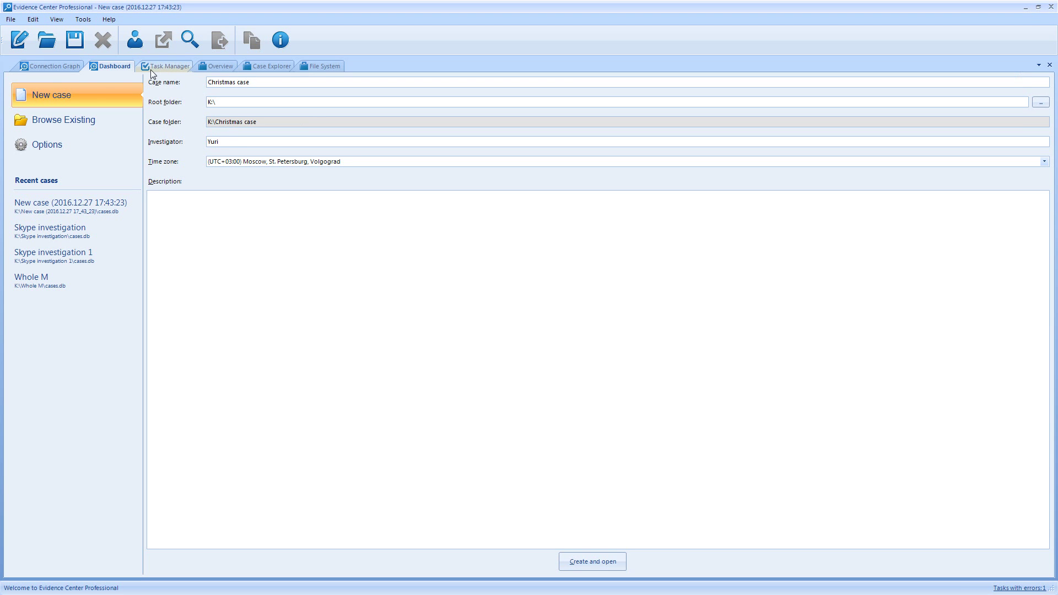
pyautogui.click(594, 564)
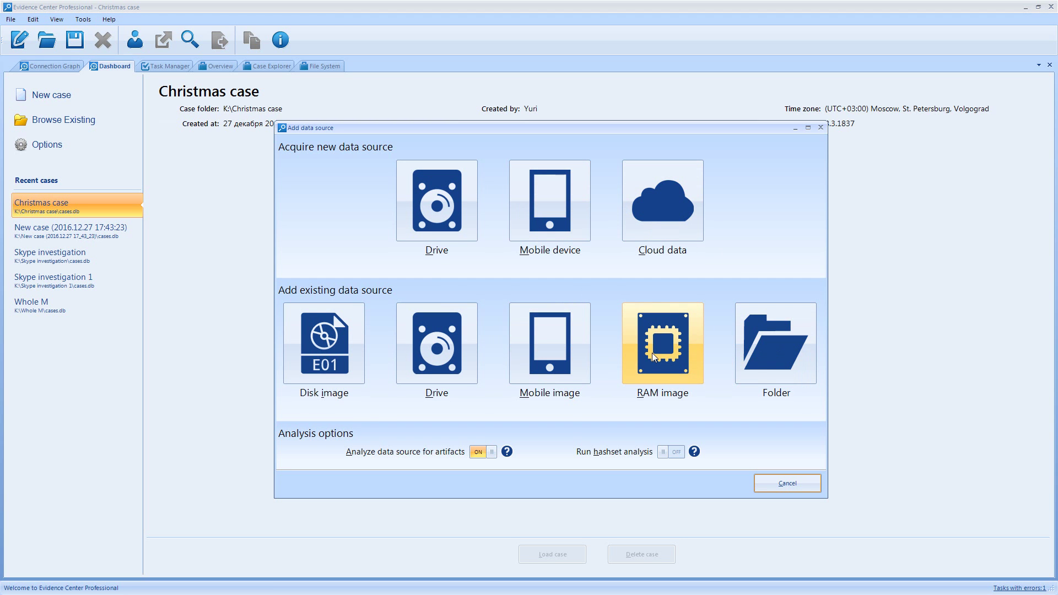
# Enable hashset analysis with the "bad" database and add the existing Samples folder as a data source, keeping all data types selected for analysis.
pyautogui.click(665, 452)
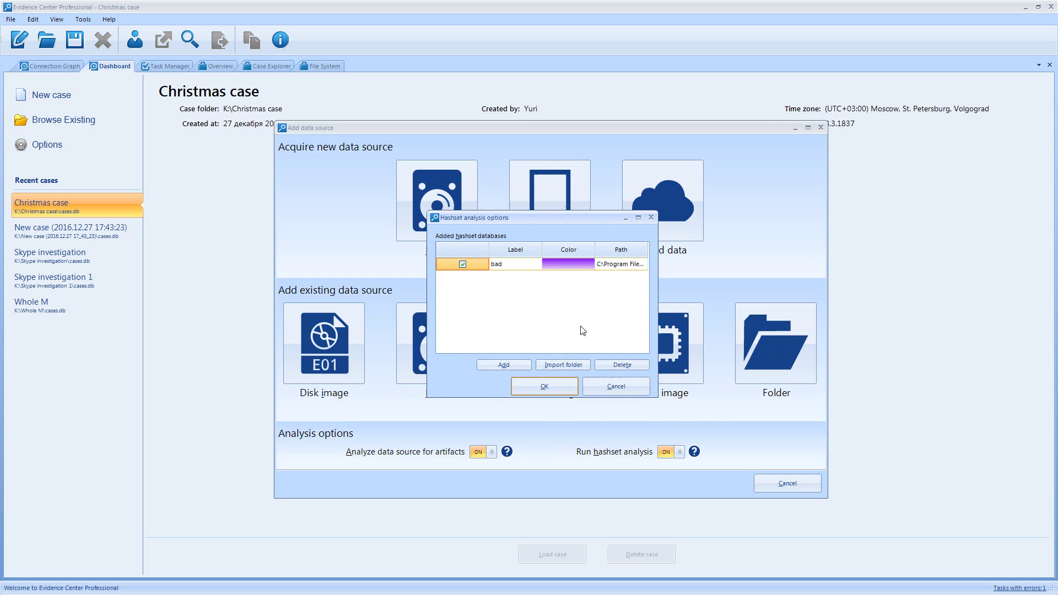
pyautogui.click(566, 387)
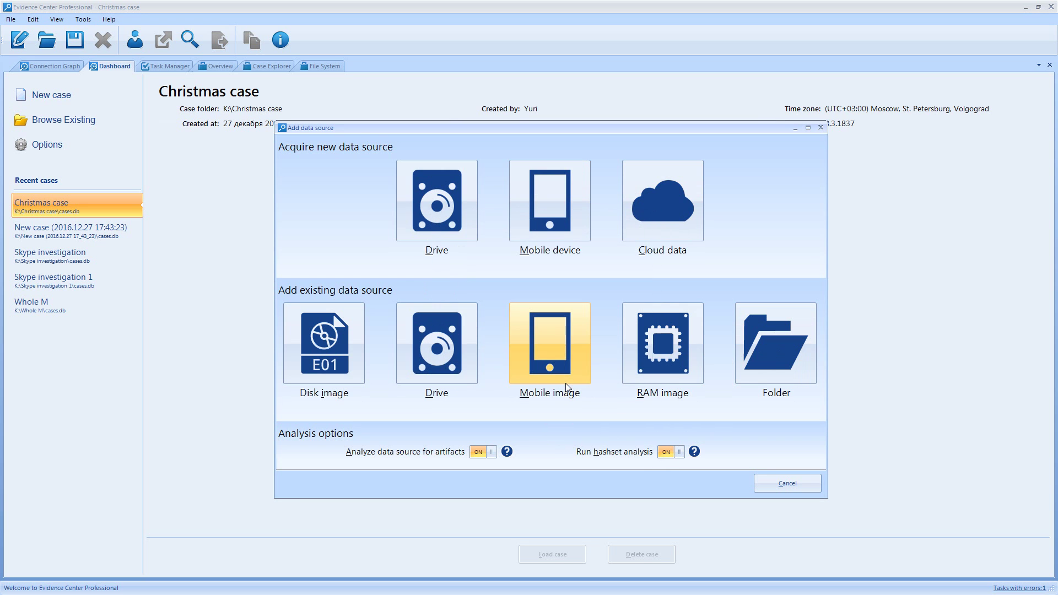
pyautogui.click(771, 342)
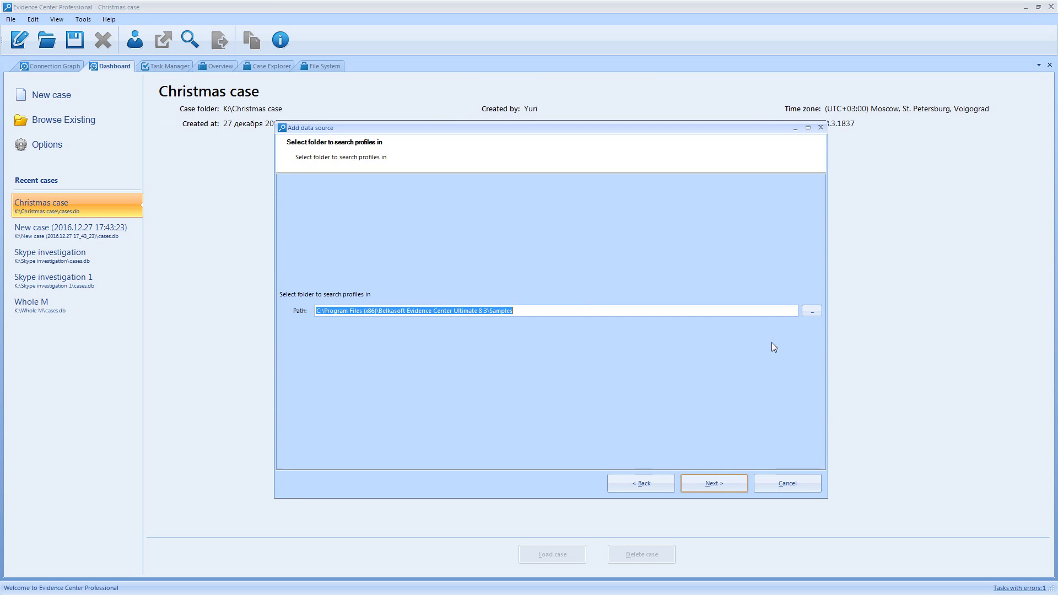
pyautogui.click(704, 484)
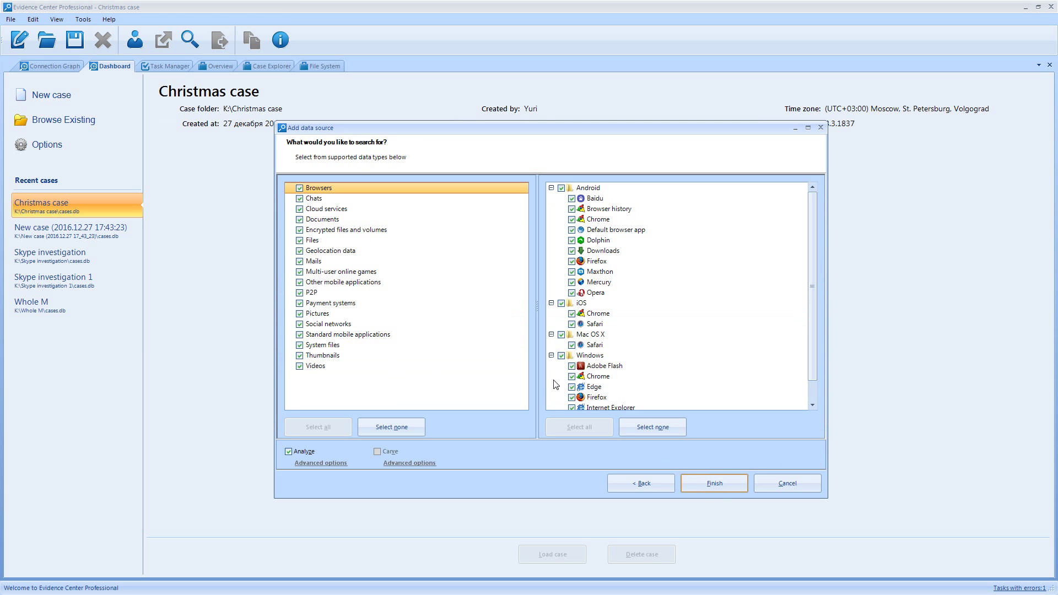
pyautogui.click(715, 484)
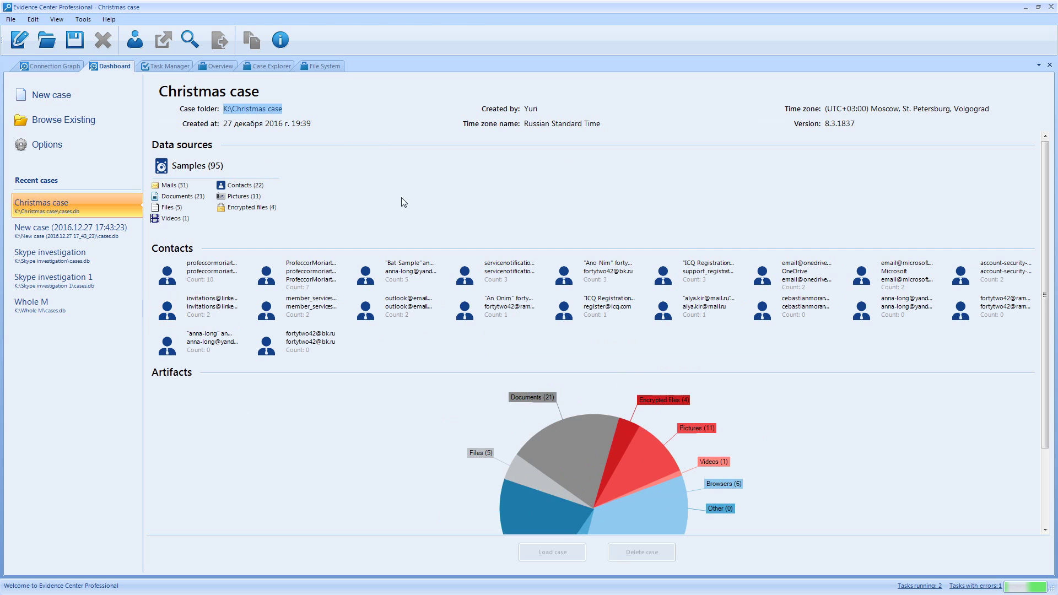
# Review the data sources, contacts and artifacts chart on the Christmas case dashboard.
pyautogui.moveTo(653, 325)
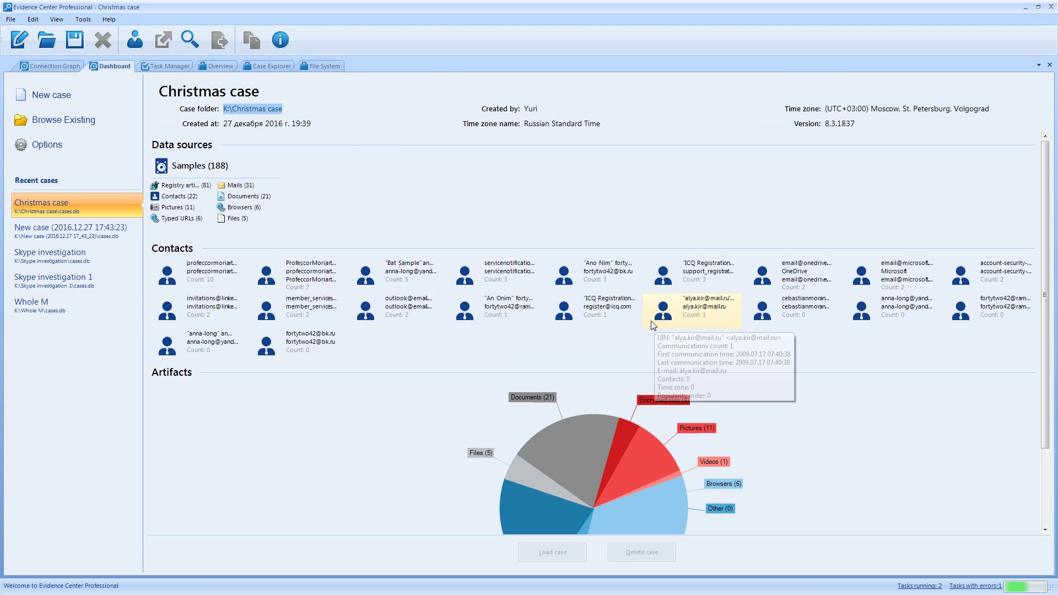
pyautogui.moveTo(1044, 355); pyautogui.dragTo(1048, 432)
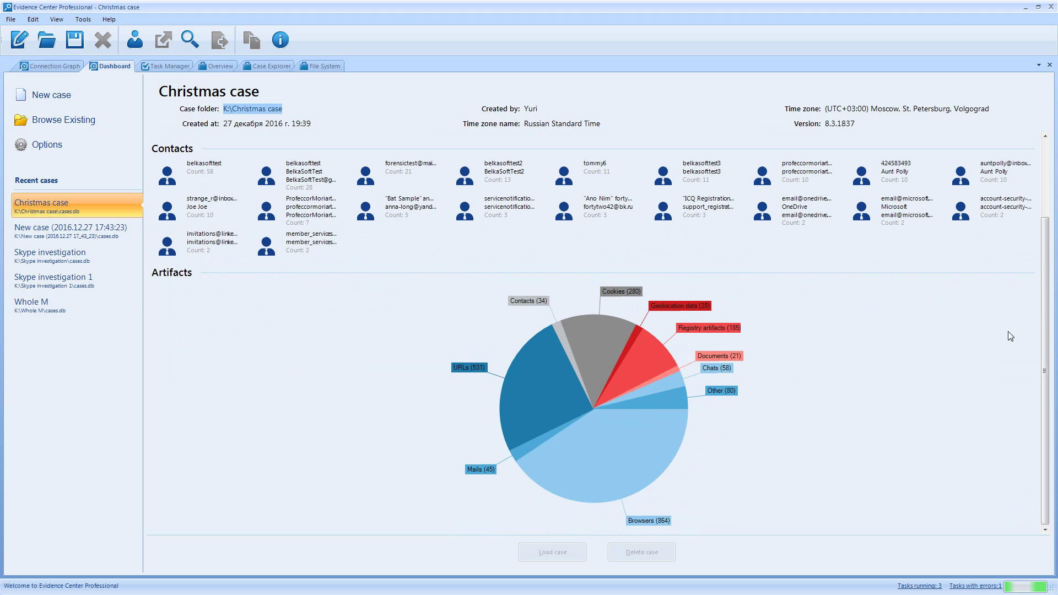
pyautogui.scroll(2, 1044, 316)
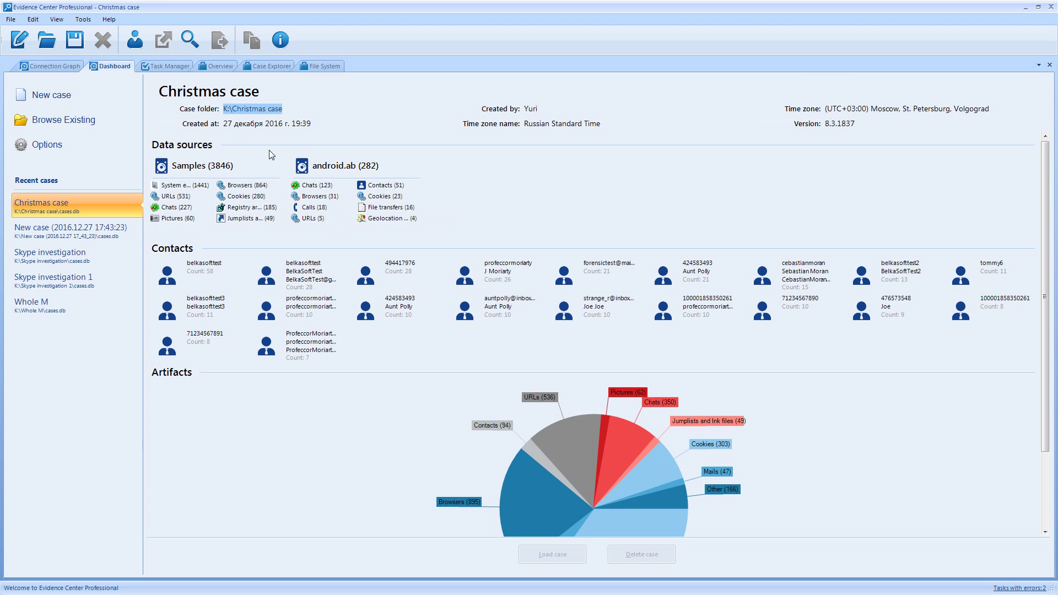
# Survey the case's overview and explorer views, and expand the Samples data source and its android.ab backup in the file system view.
pyautogui.click(218, 67)
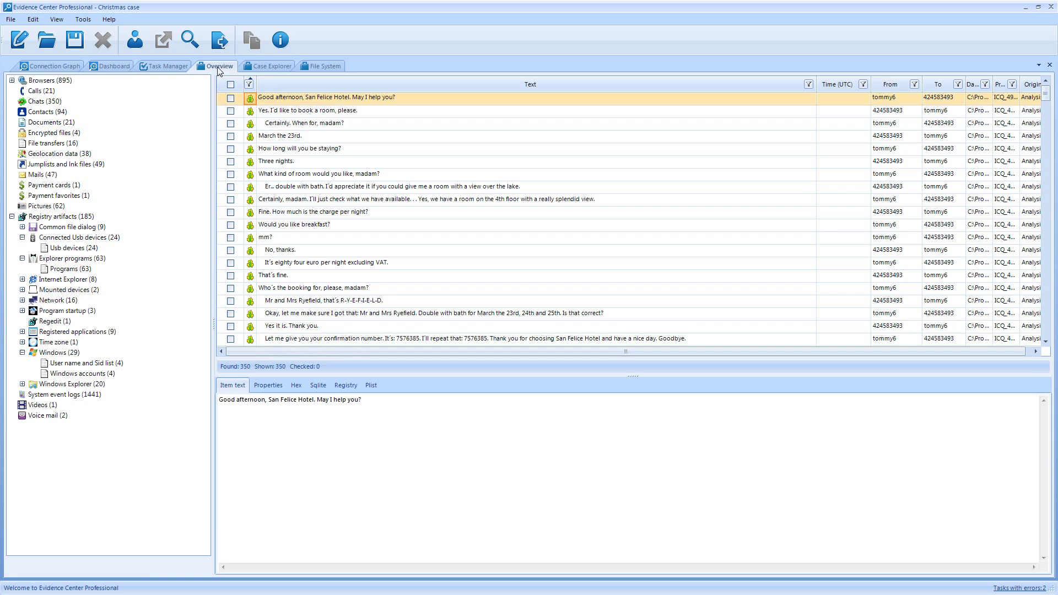
pyautogui.click(258, 67)
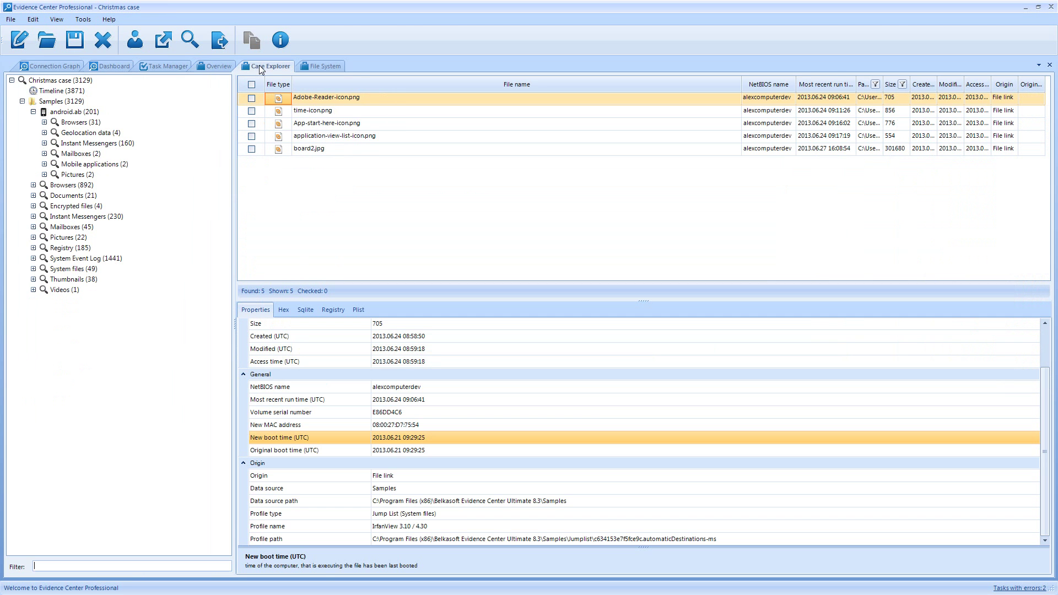
pyautogui.click(319, 65)
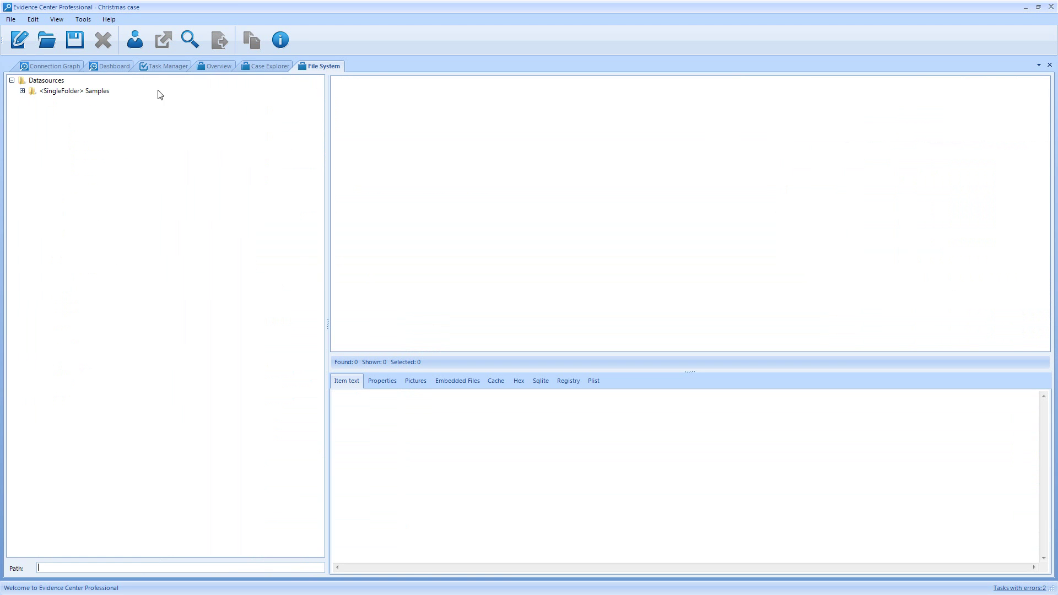
pyautogui.click(23, 91)
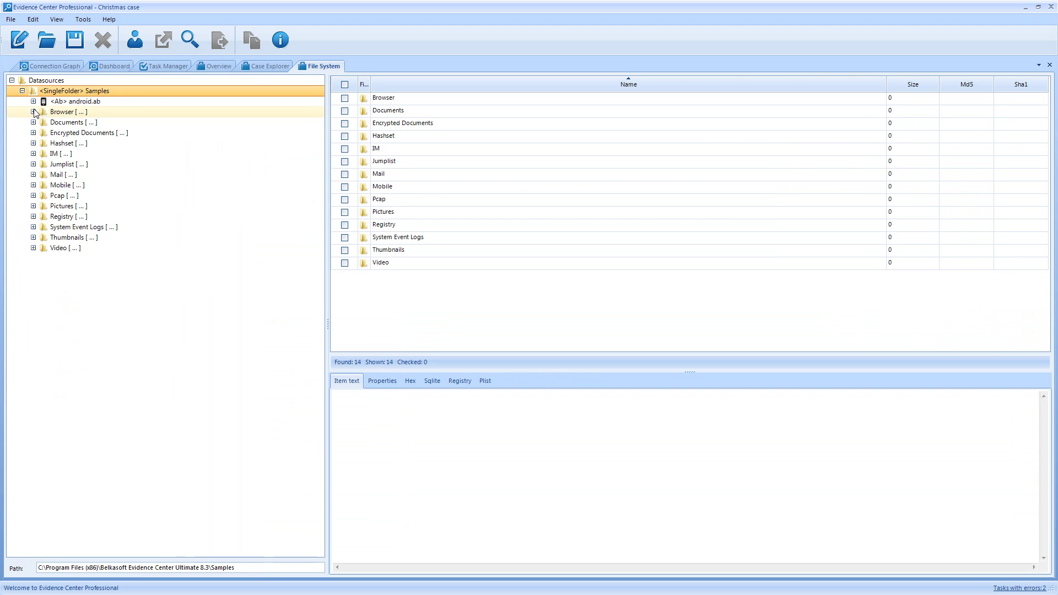
pyautogui.click(33, 101)
pyautogui.click(44, 112)
pyautogui.click(55, 122)
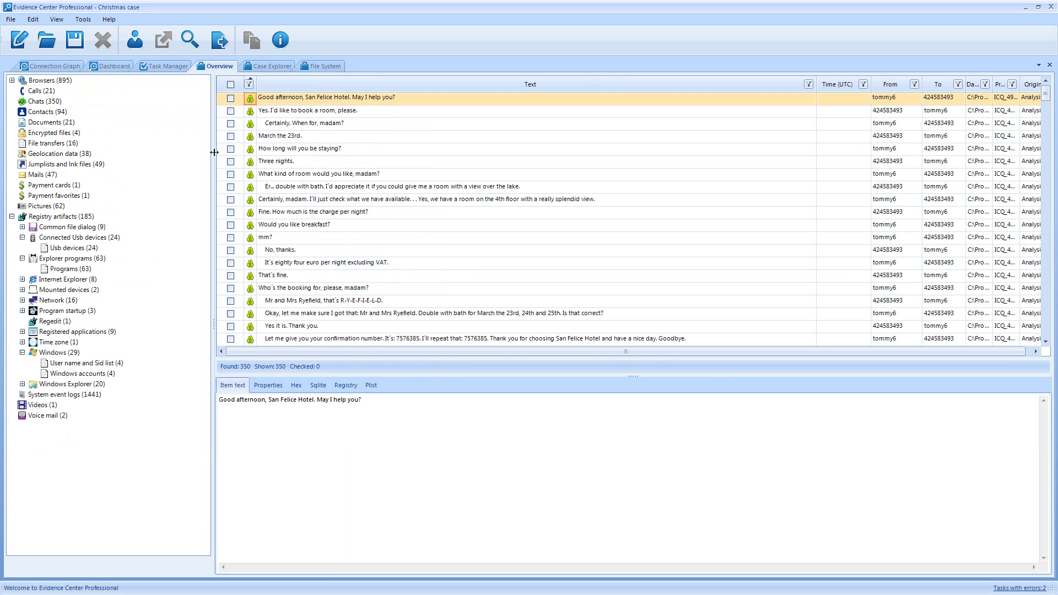
# Show the messages of the first Skype profile under Samples' Instant Messengers and inspect the properties of the "Nobody wants you to" message.
pyautogui.click(272, 65)
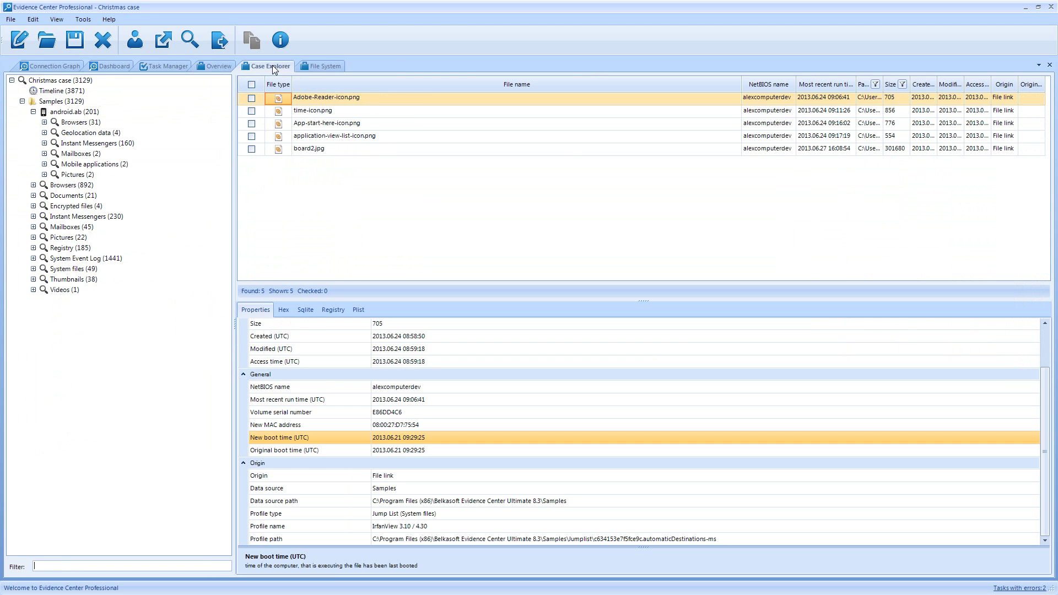
pyautogui.click(33, 217)
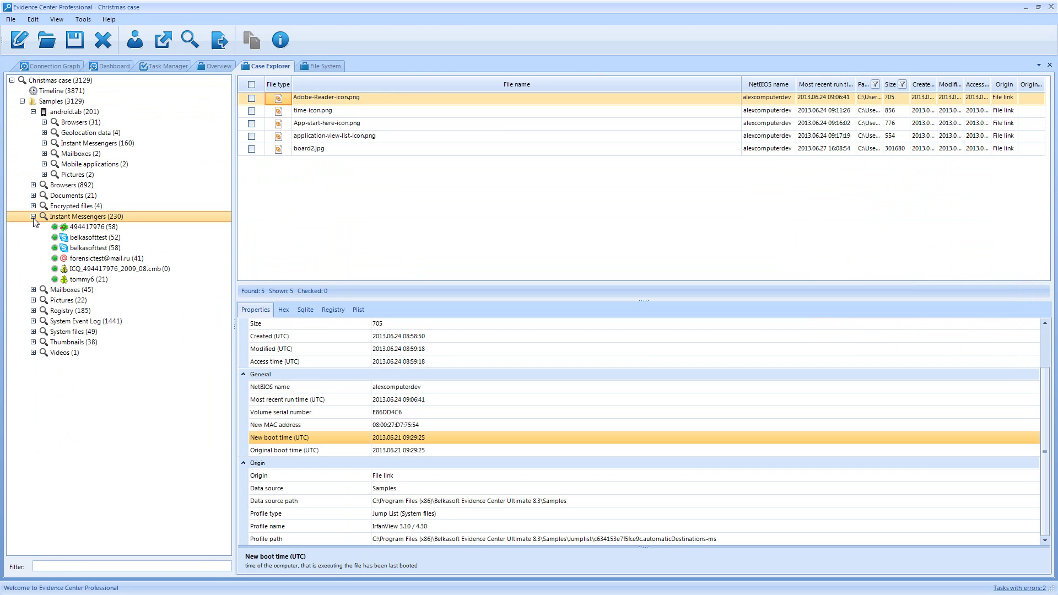
pyautogui.click(91, 239)
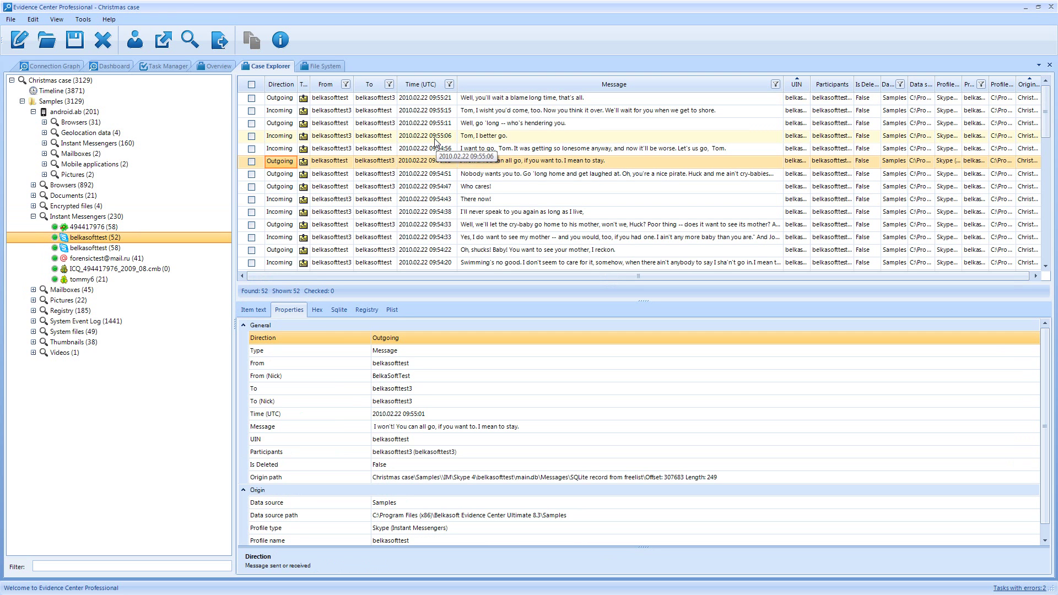
pyautogui.click(328, 174)
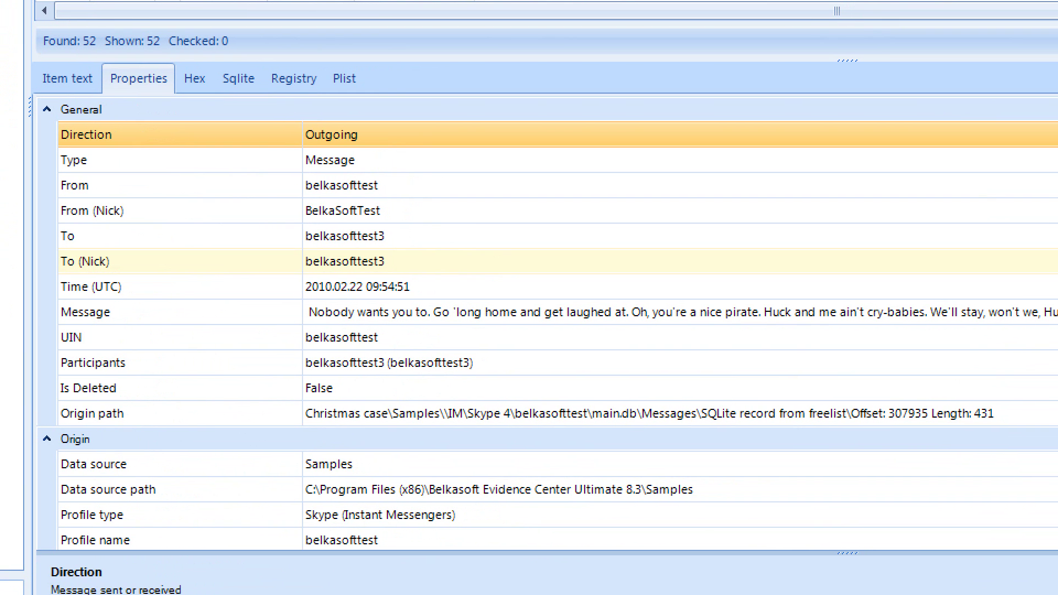
pyautogui.moveTo(47, 402)
pyautogui.mouseDown()
pyautogui.moveTo(221, 422)
pyautogui.moveTo(1055, 422)
pyautogui.moveTo(995, 423)
pyautogui.mouseUp()
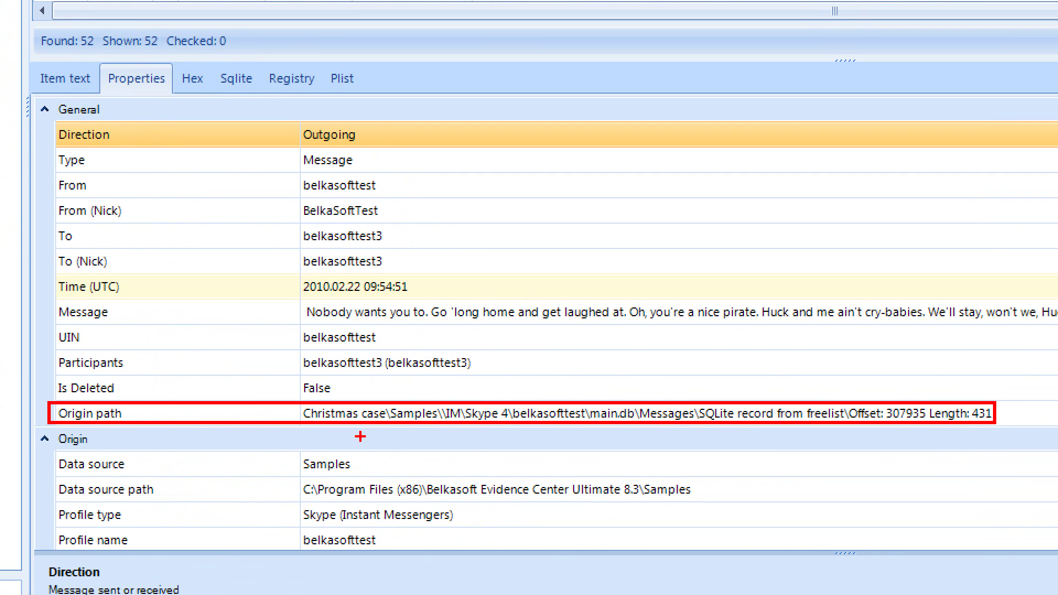
pyautogui.moveTo(344, 464); pyautogui.dragTo(343, 427)
pyautogui.moveTo(413, 461); pyautogui.dragTo(414, 425)
pyautogui.moveTo(444, 426); pyautogui.dragTo(630, 440)
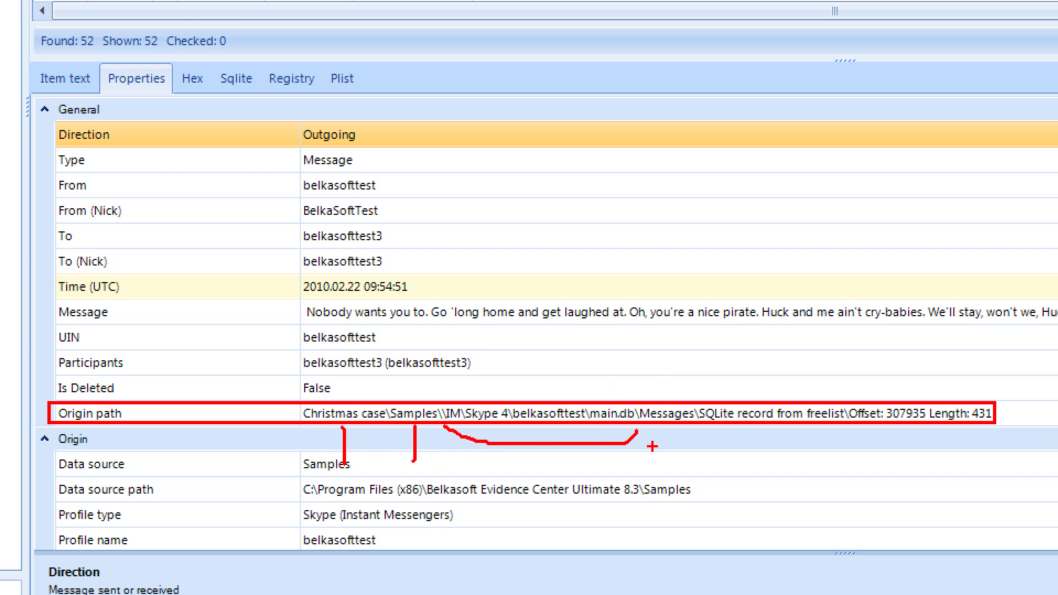
pyautogui.moveTo(660, 369); pyautogui.dragTo(663, 388)
pyautogui.moveTo(768, 348); pyautogui.dragTo(769, 394)
pyautogui.moveTo(885, 369); pyautogui.dragTo(885, 391)
pyautogui.moveTo(971, 367); pyautogui.dragTo(971, 395)
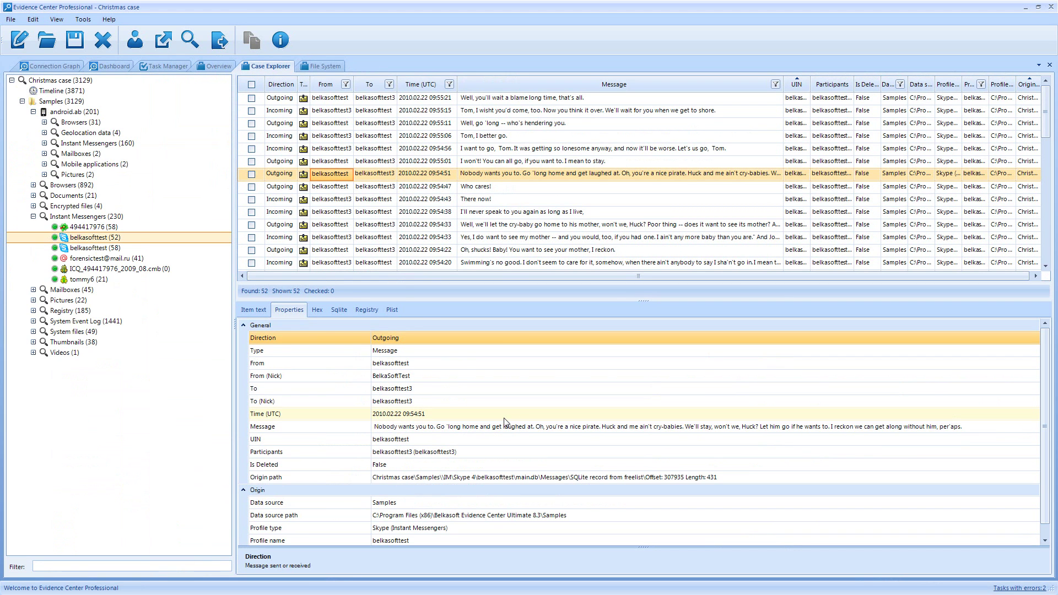
# Expand the Samples analysis task in the task manager and examine its individual search and analysis subtasks.
pyautogui.click(162, 67)
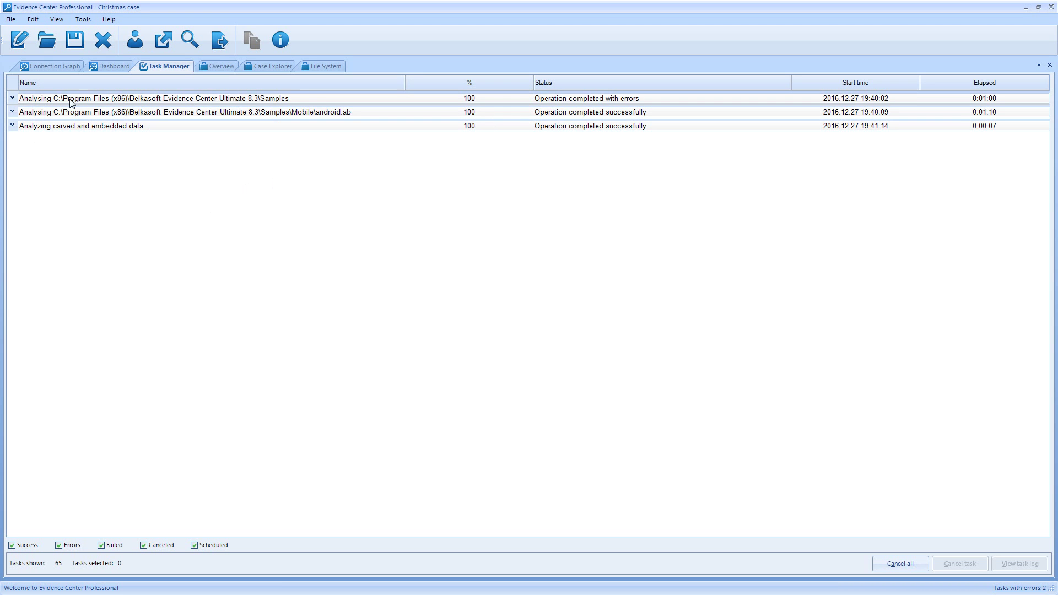
pyautogui.click(12, 98)
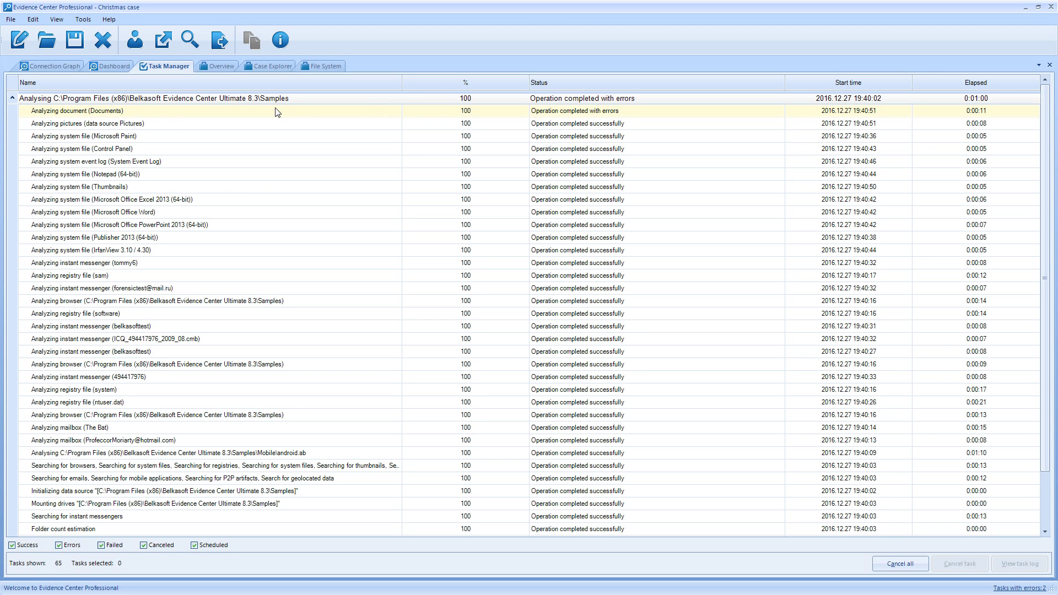
pyautogui.click(12, 98)
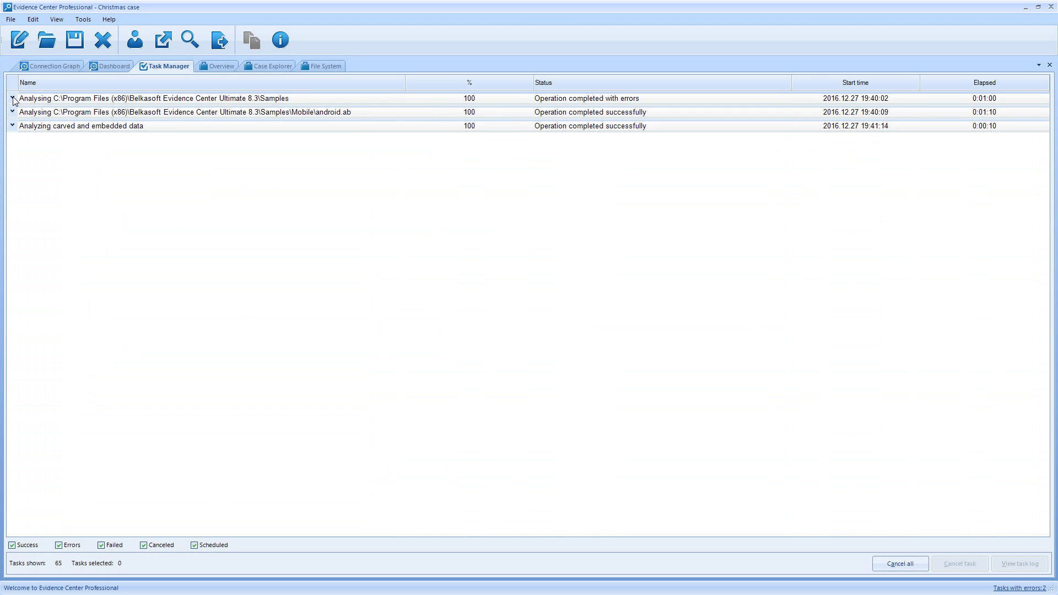
pyautogui.click(13, 99)
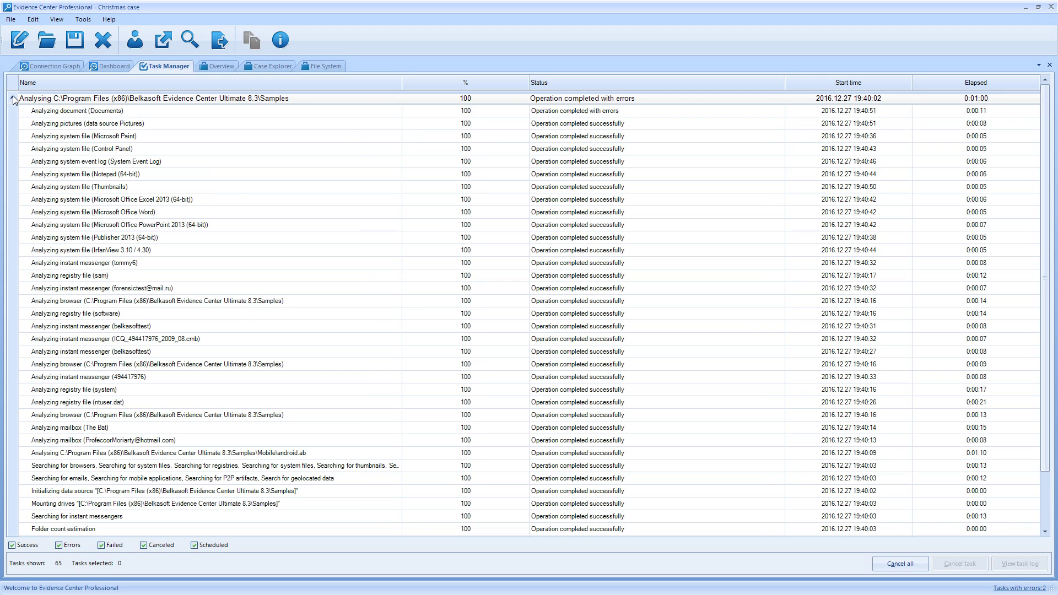
pyautogui.click(118, 201)
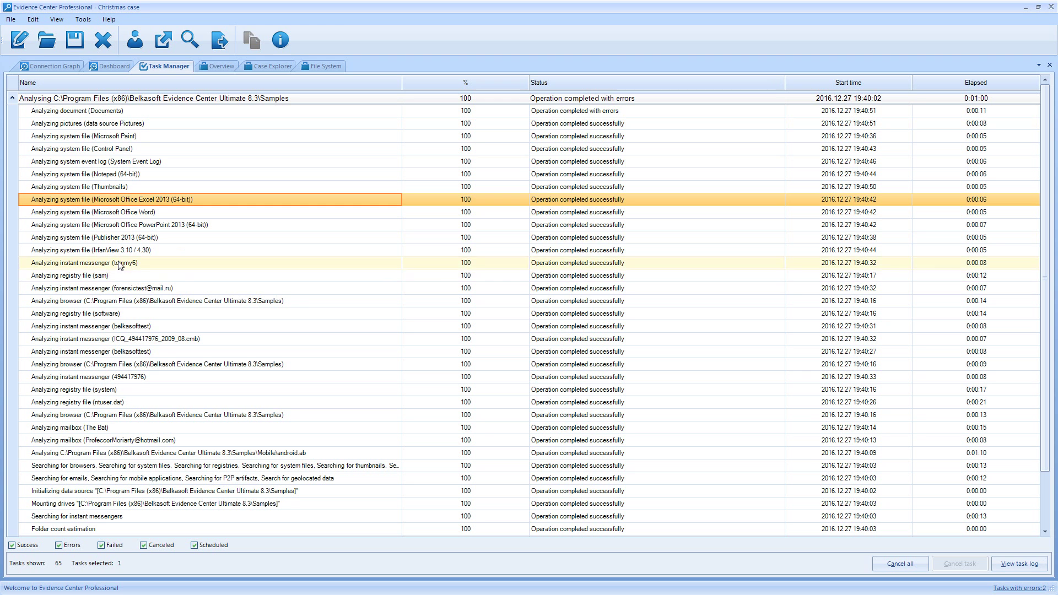
pyautogui.click(116, 274)
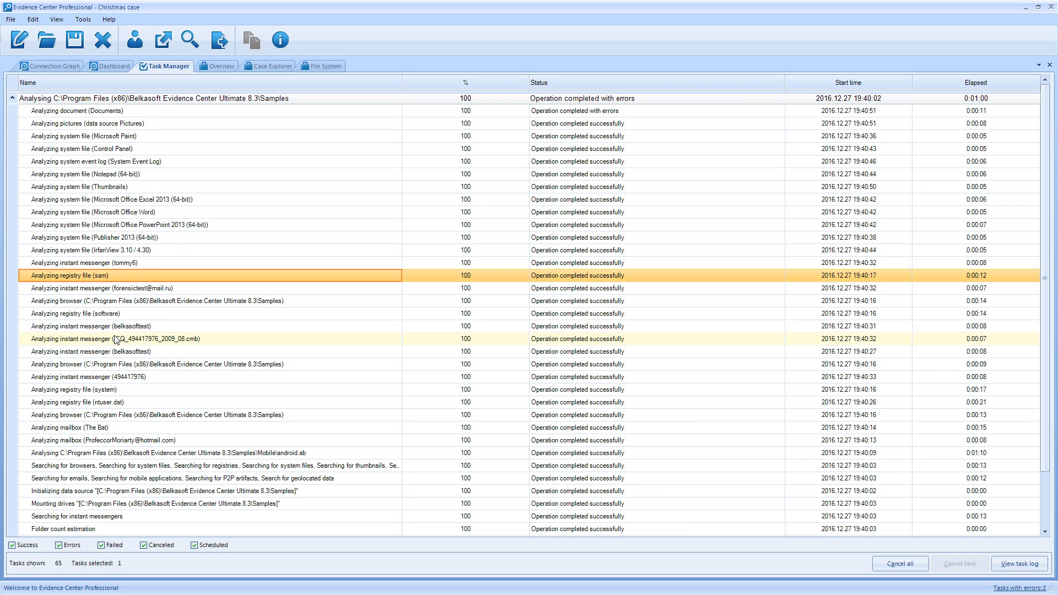
pyautogui.click(208, 339)
pyautogui.scroll(-2, 225, 340)
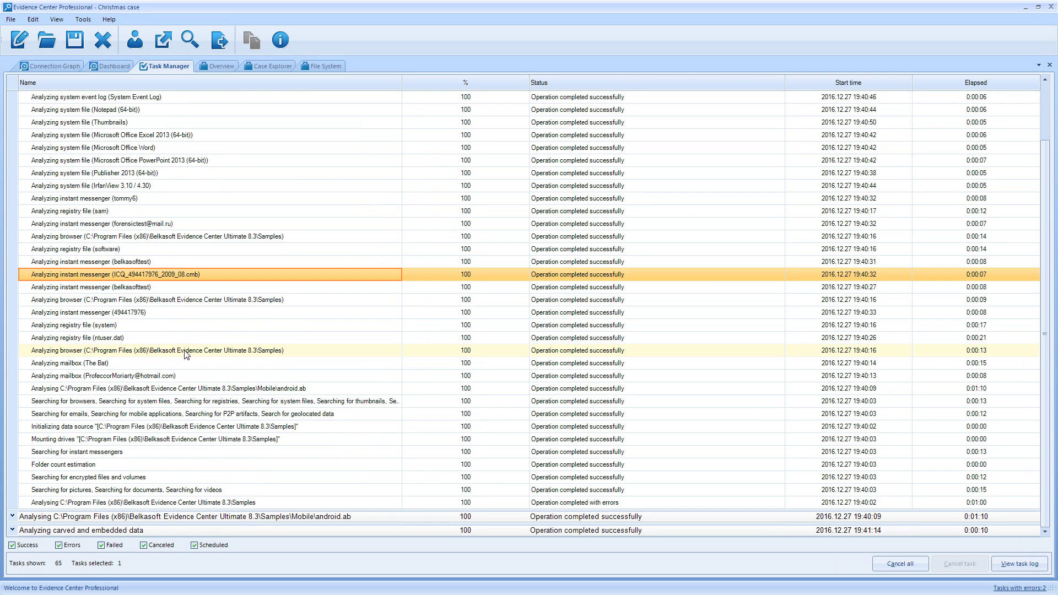
pyautogui.click(91, 468)
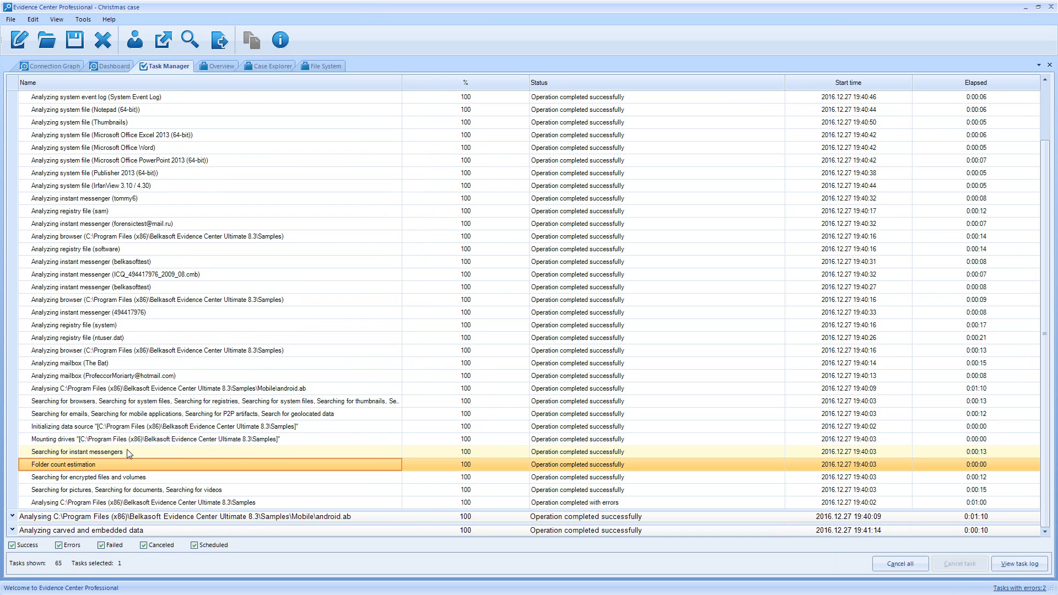
pyautogui.click(135, 478)
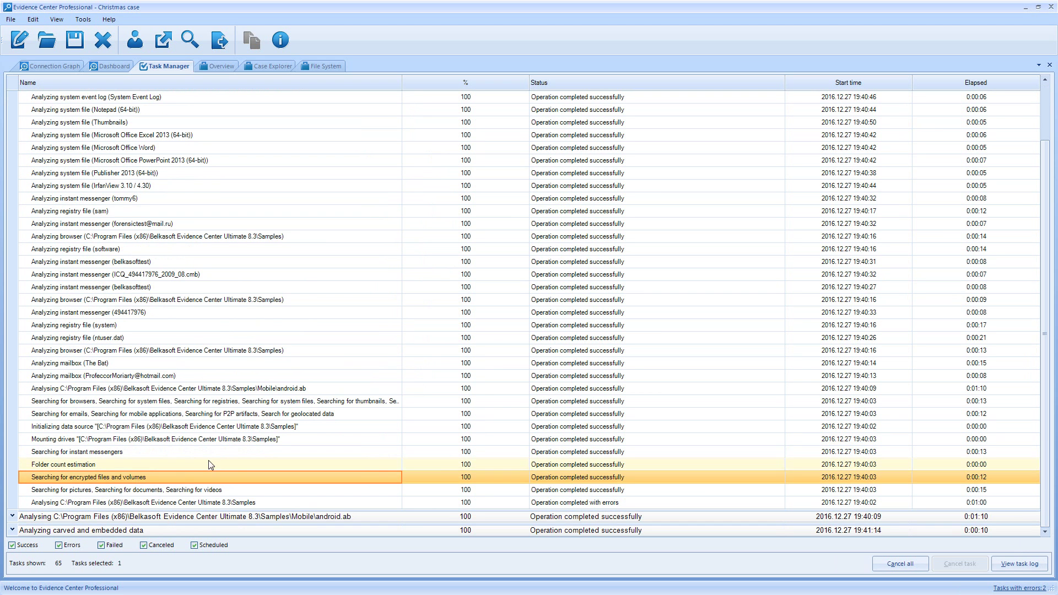
pyautogui.scroll(2, 129, 305)
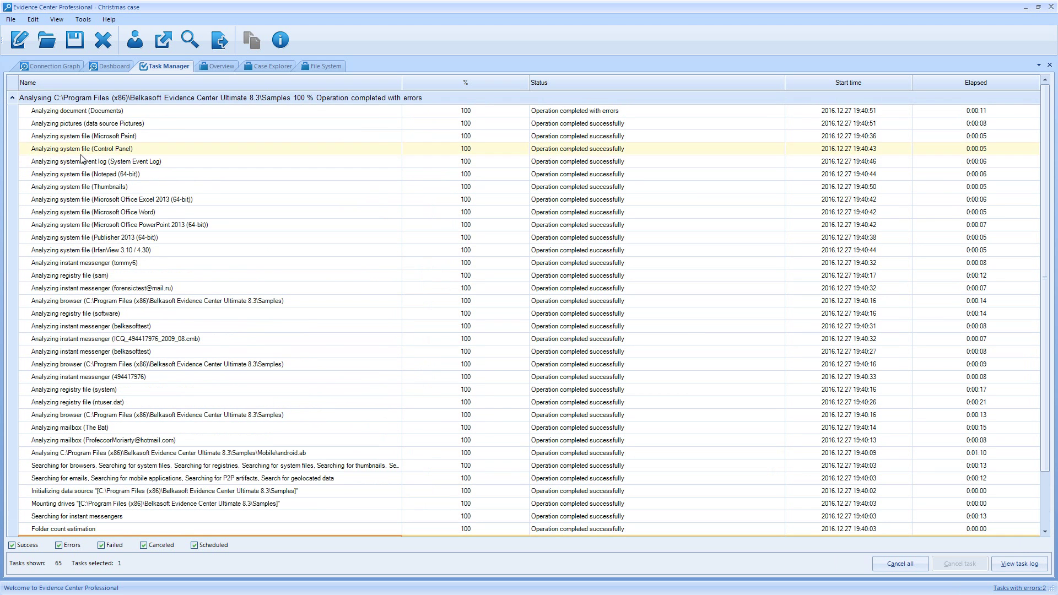
# Collapse the Samples analysis task, examine the subtasks of the android.ab analysis task, and collapse that task too.
pyautogui.click(12, 98)
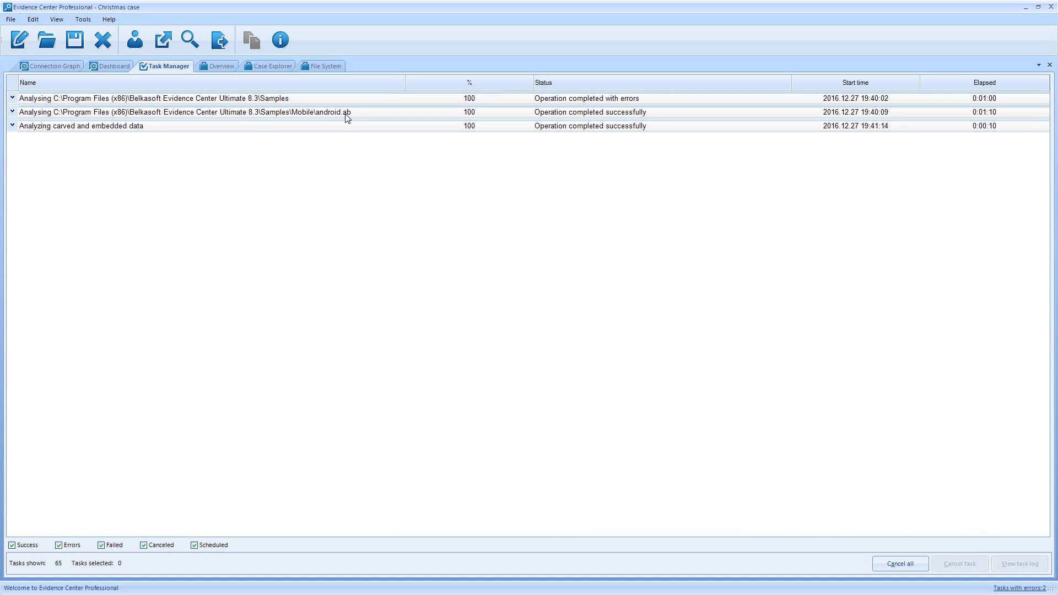
pyautogui.click(13, 112)
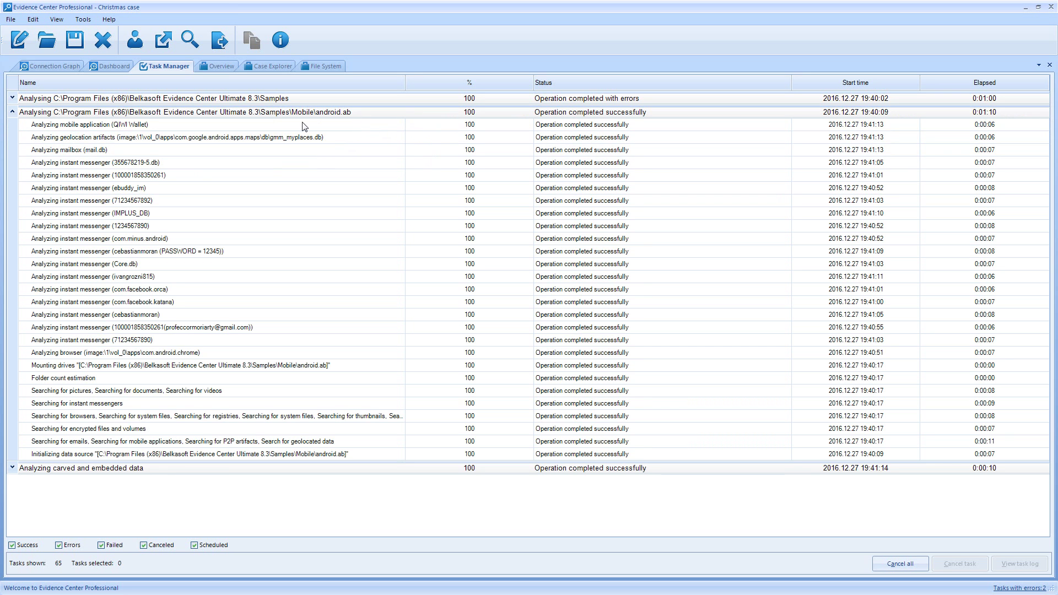
pyautogui.click(103, 213)
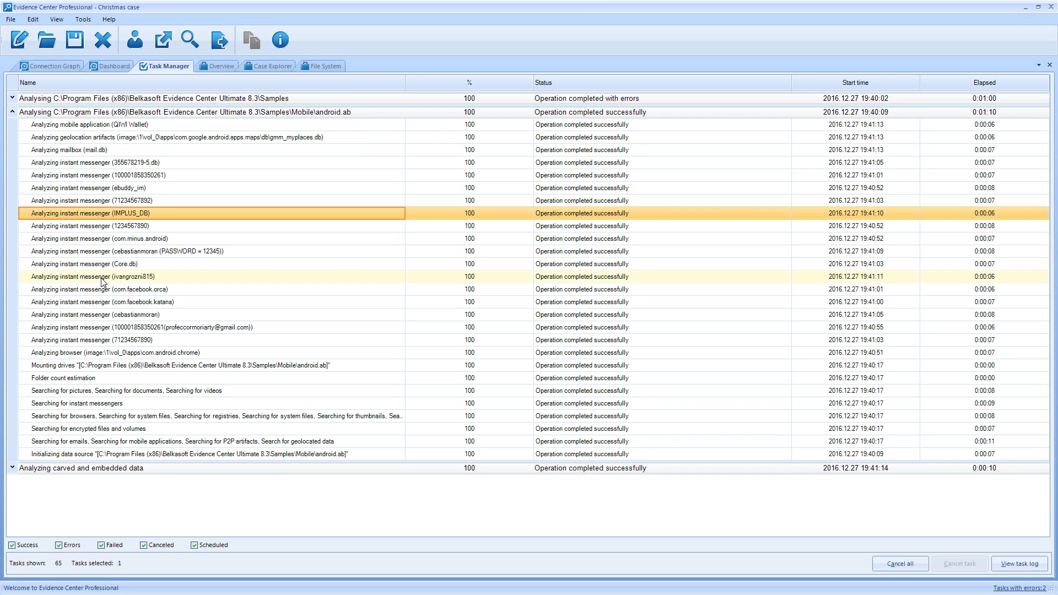
pyautogui.click(103, 277)
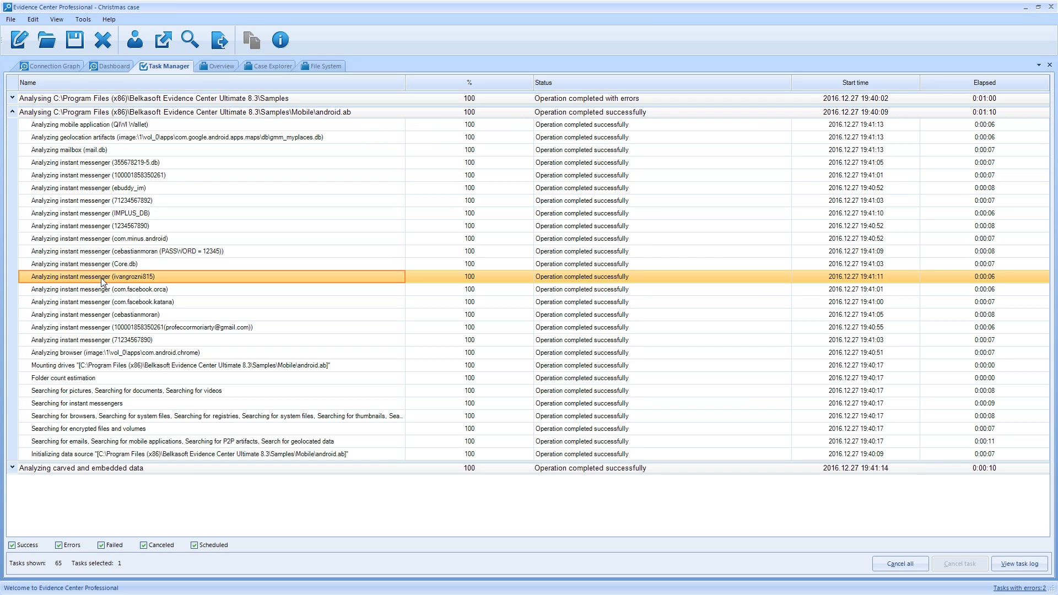
pyautogui.click(112, 176)
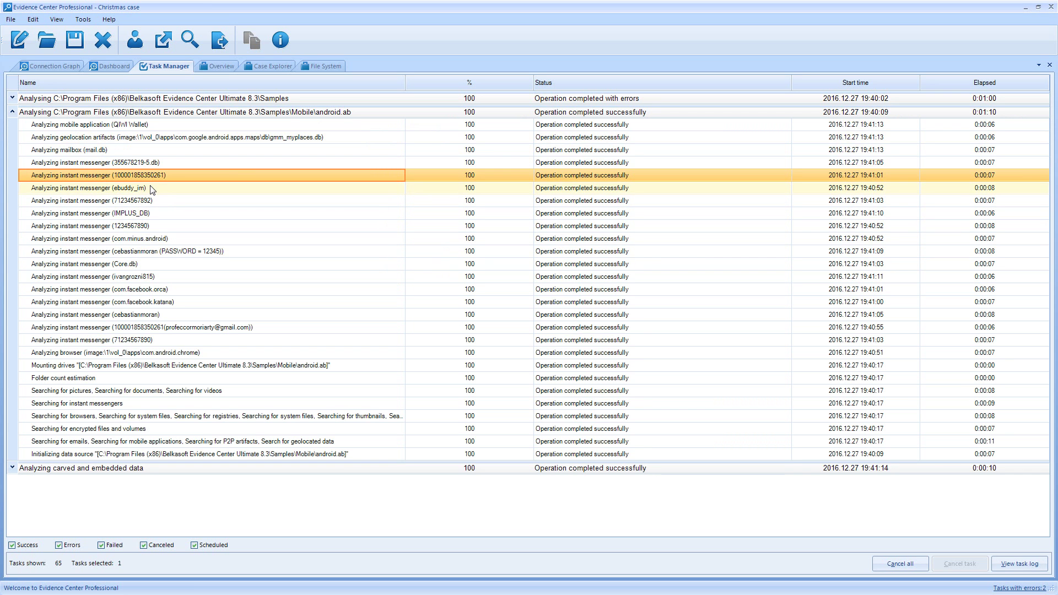
pyautogui.click(351, 112)
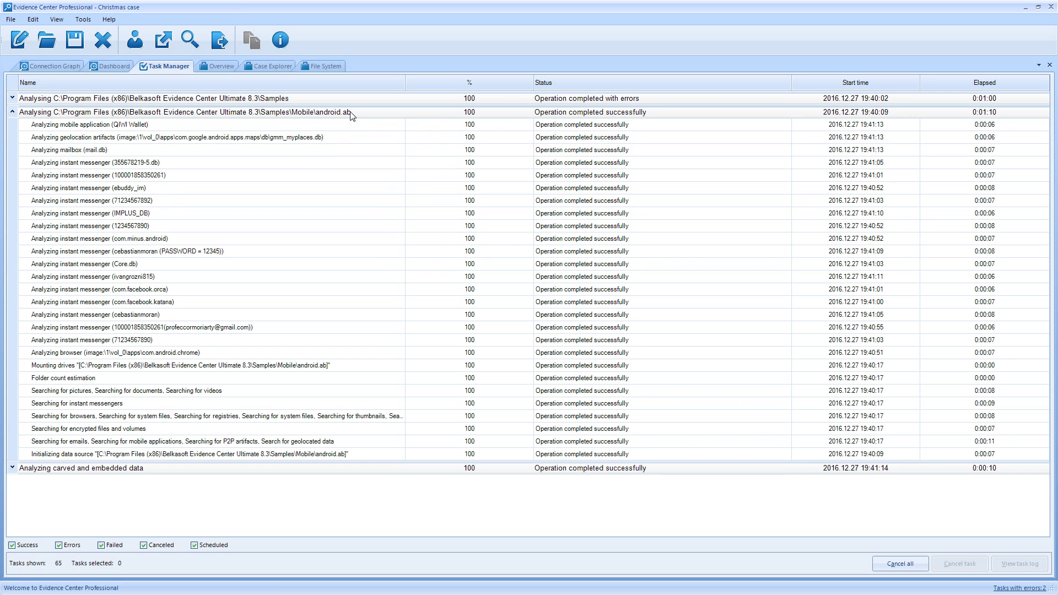
pyautogui.click(13, 112)
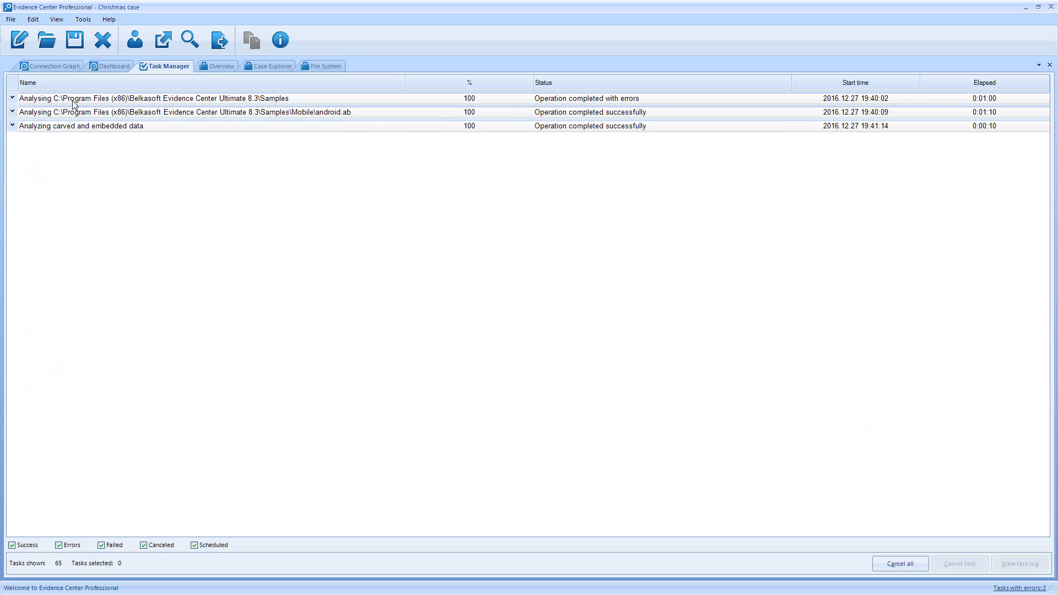
# Check the subtasks of the carved and embedded data analysis task and leave all tasks collapsed.
pyautogui.click(12, 101)
pyautogui.click(13, 102)
pyautogui.click(12, 112)
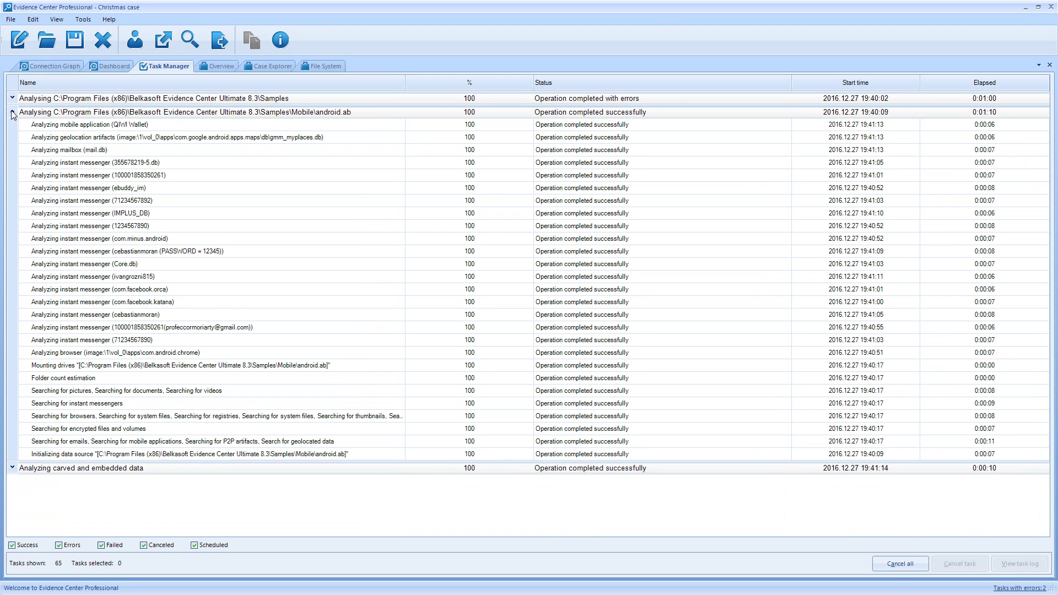
pyautogui.click(12, 113)
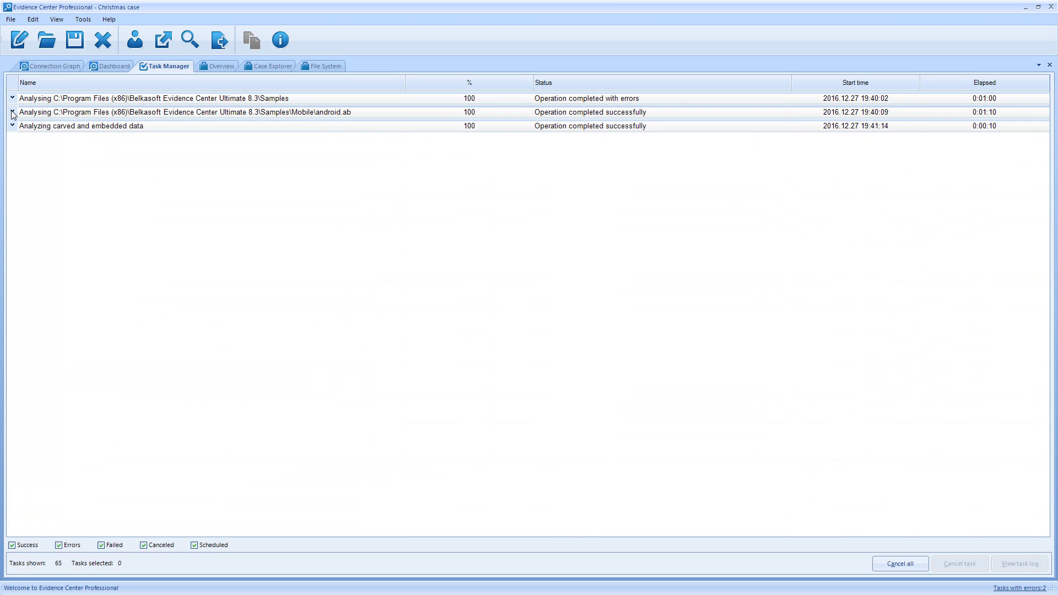
pyautogui.click(12, 126)
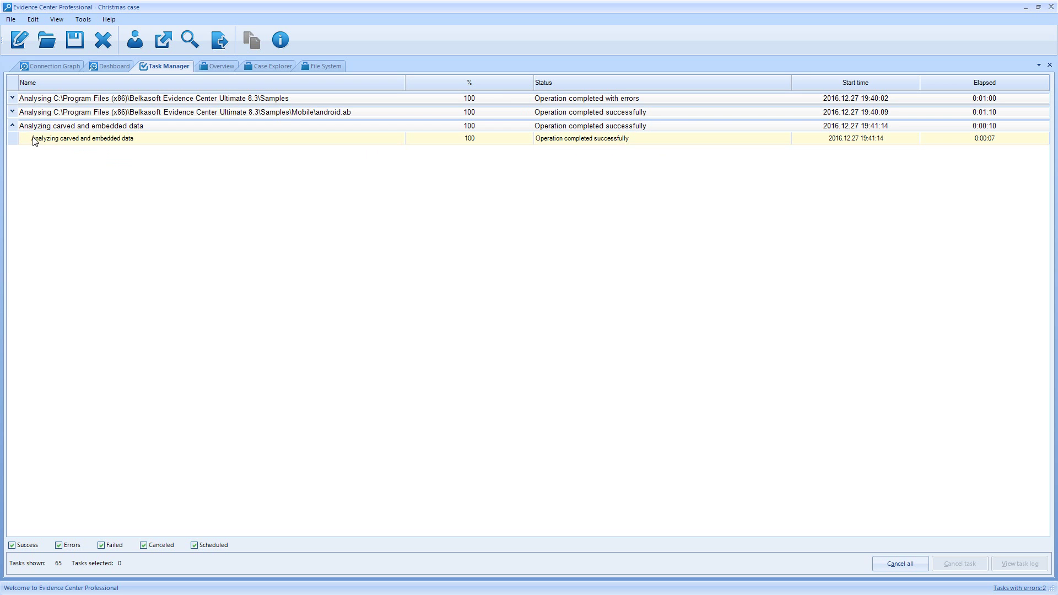
pyautogui.click(12, 125)
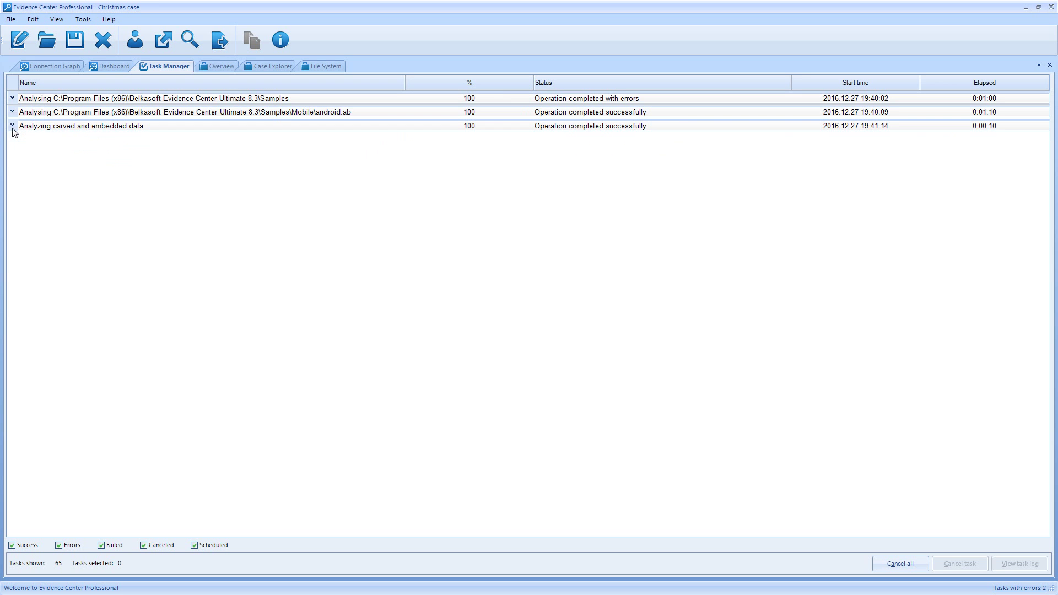
# Rebuild the layout of the case's connection graph and inspect the central mailbox contact with its linked contacts.
pyautogui.click(47, 68)
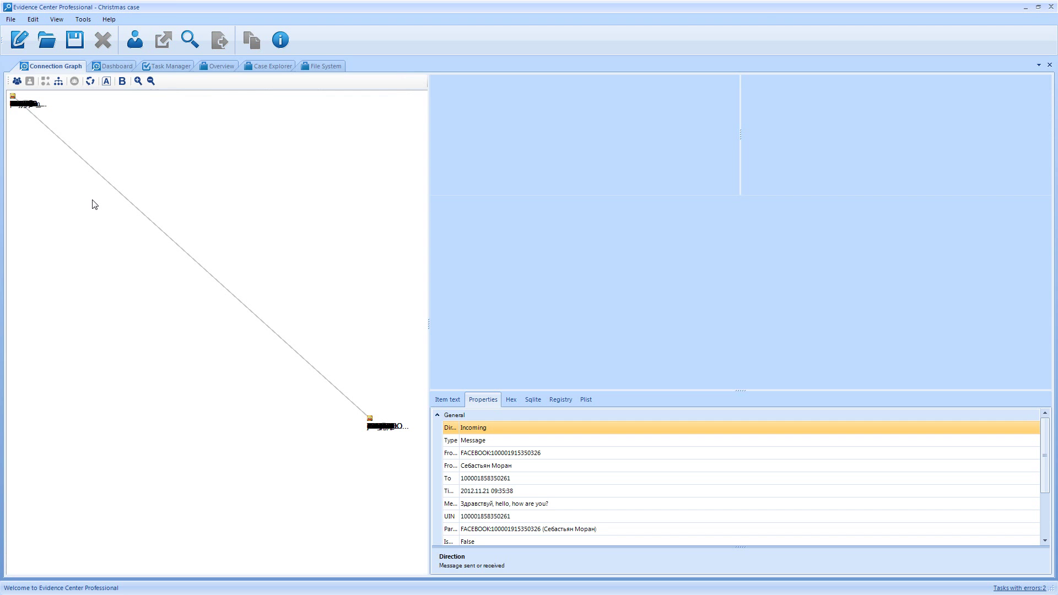
pyautogui.click(90, 81)
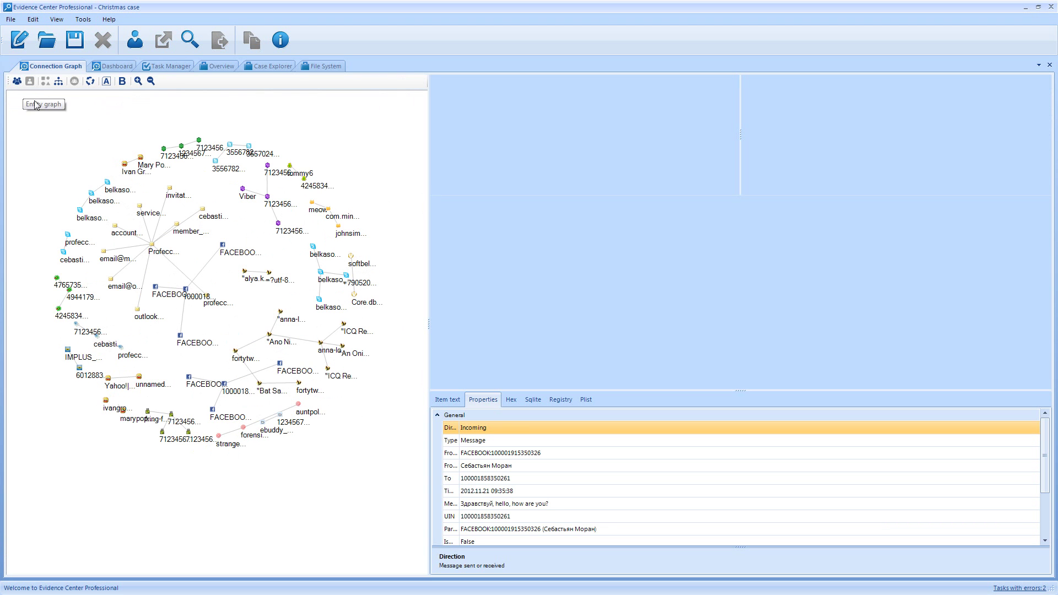
pyautogui.click(153, 244)
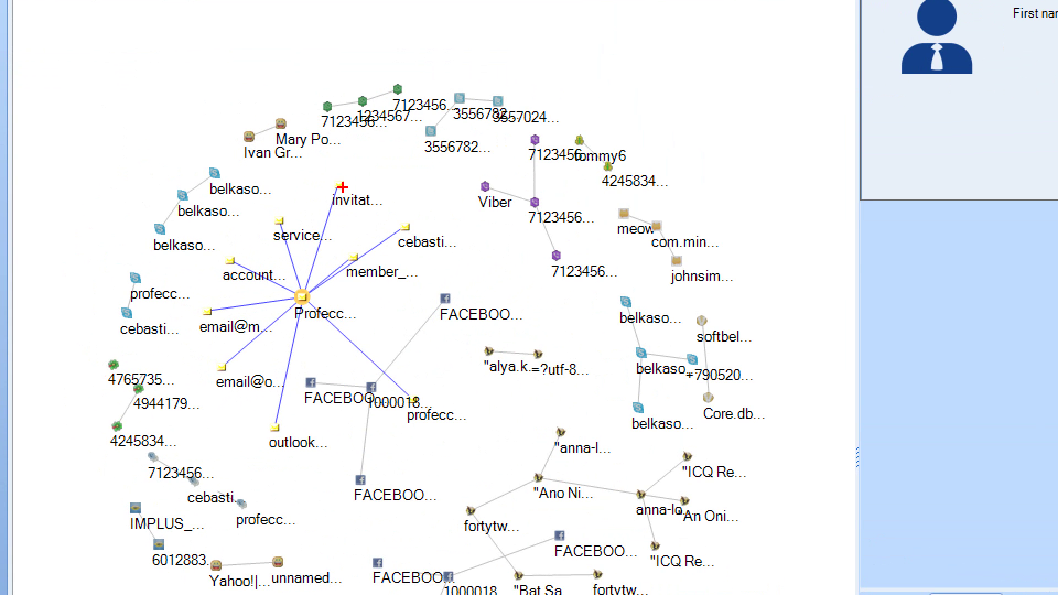
pyautogui.moveTo(340, 192)
pyautogui.mouseDown()
pyautogui.moveTo(301, 265)
pyautogui.moveTo(300, 292)
pyautogui.mouseUp()
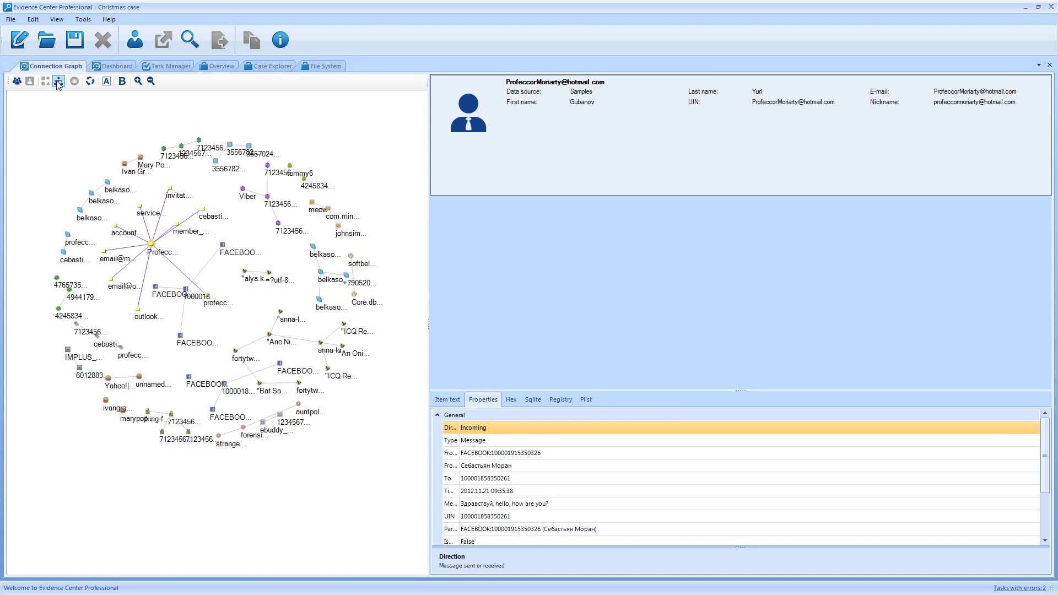
# Show the graph's contacts as coloured circles in a rebuilt layout and inspect an android.ab contact with two links.
pyautogui.click(58, 81)
pyautogui.click(90, 81)
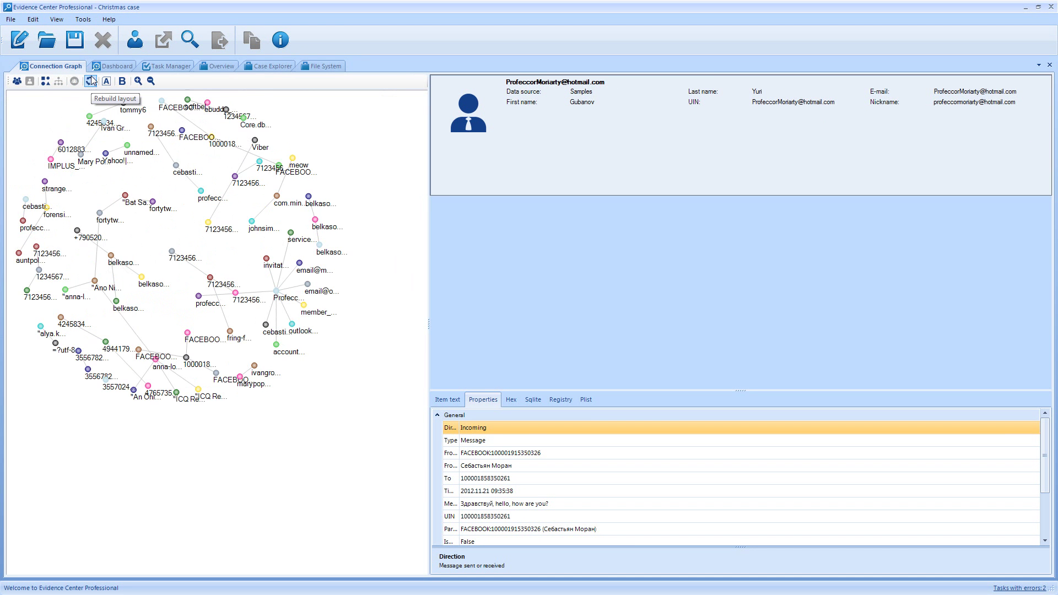
pyautogui.click(176, 166)
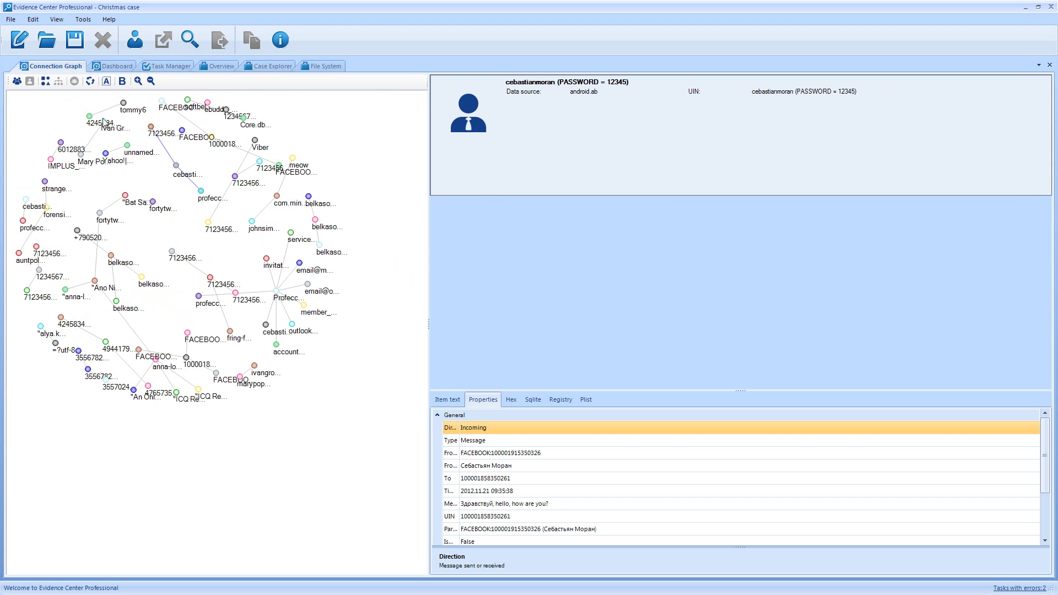
# Inspect the merged contacts of the green hub in the entity graph, and return to the contact graph with a rebuilt layout.
pyautogui.click(44, 82)
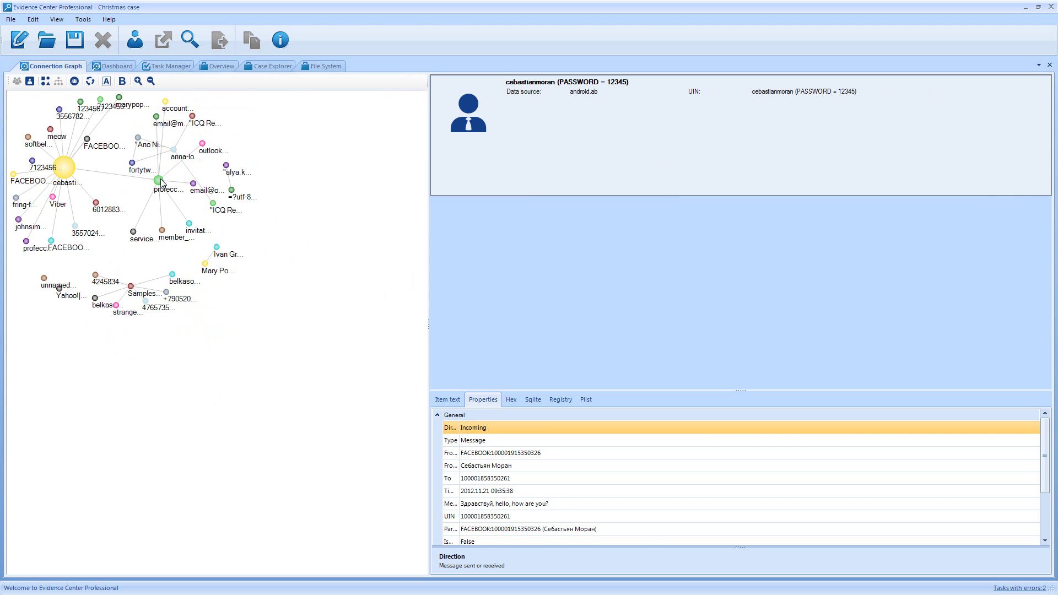
pyautogui.click(160, 183)
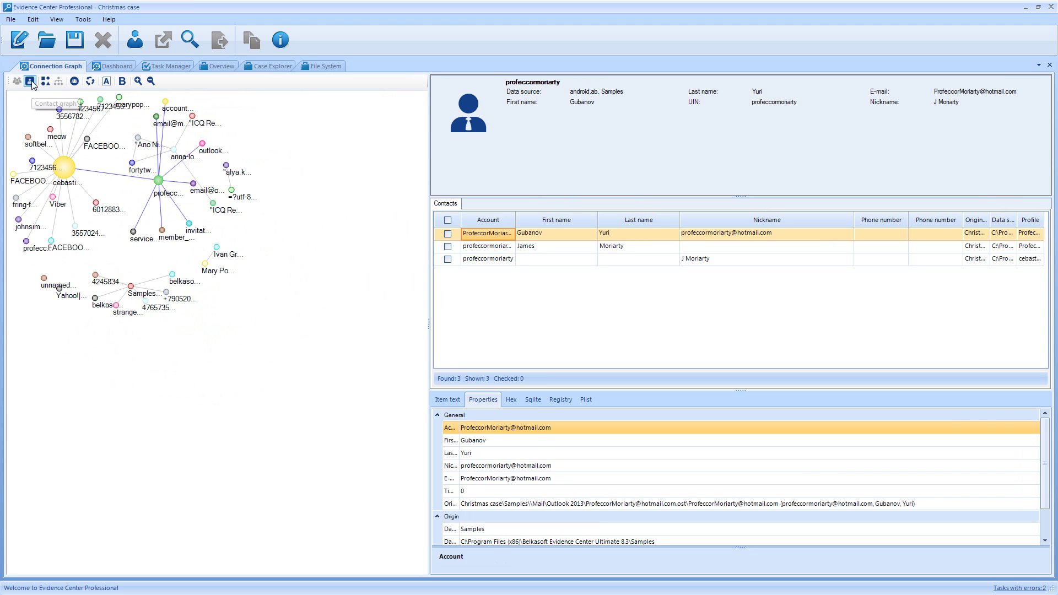
pyautogui.click(30, 81)
pyautogui.click(90, 81)
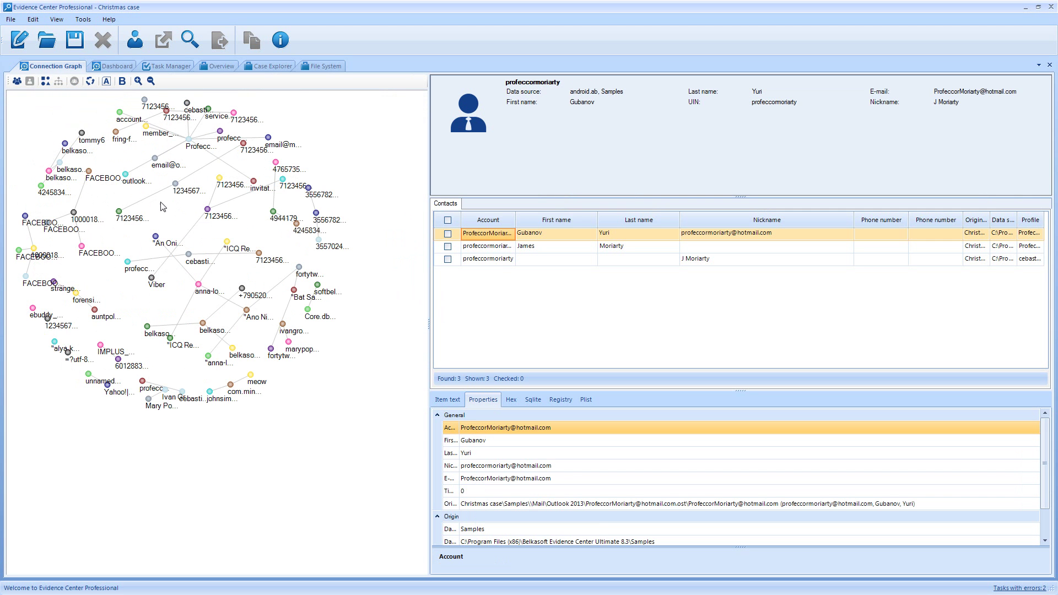
pyautogui.moveTo(190, 142)
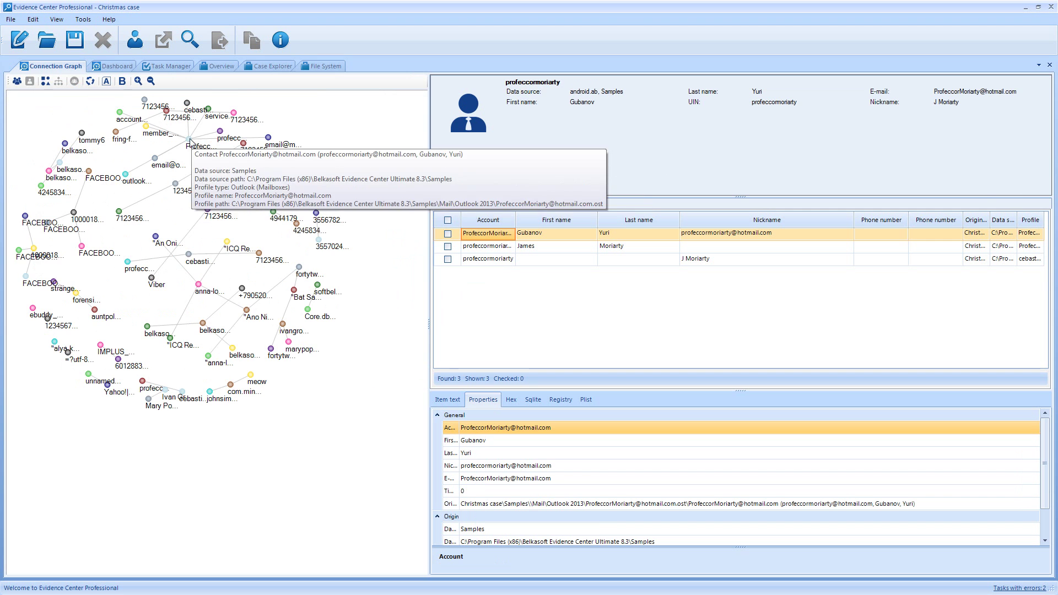
# Restore the application icons for the contacts in the graph and rebuild its layout.
pyautogui.click(45, 81)
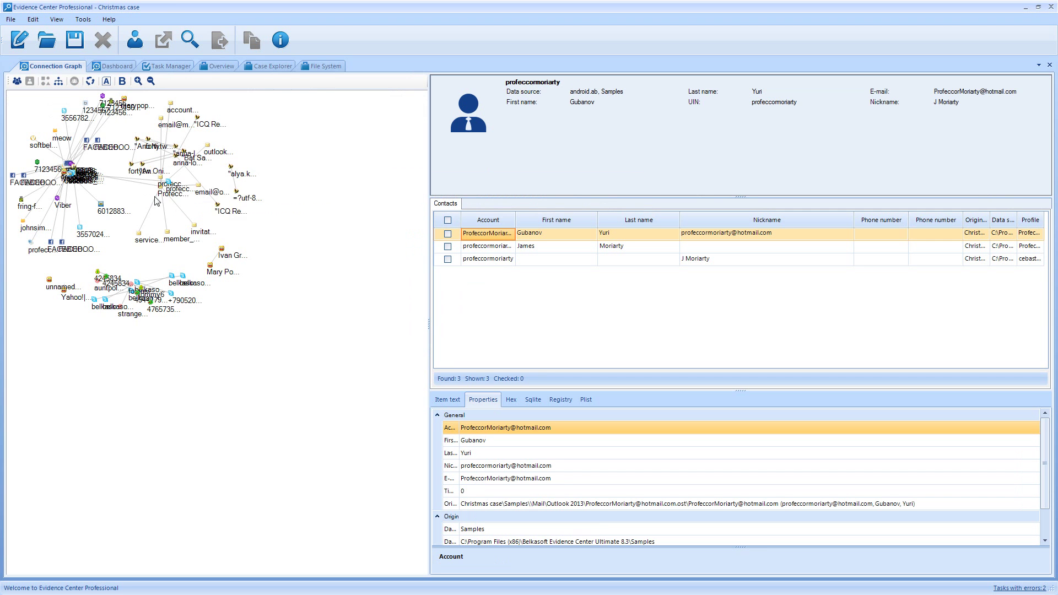
pyautogui.click(76, 81)
pyautogui.moveTo(164, 188); pyautogui.dragTo(162, 204)
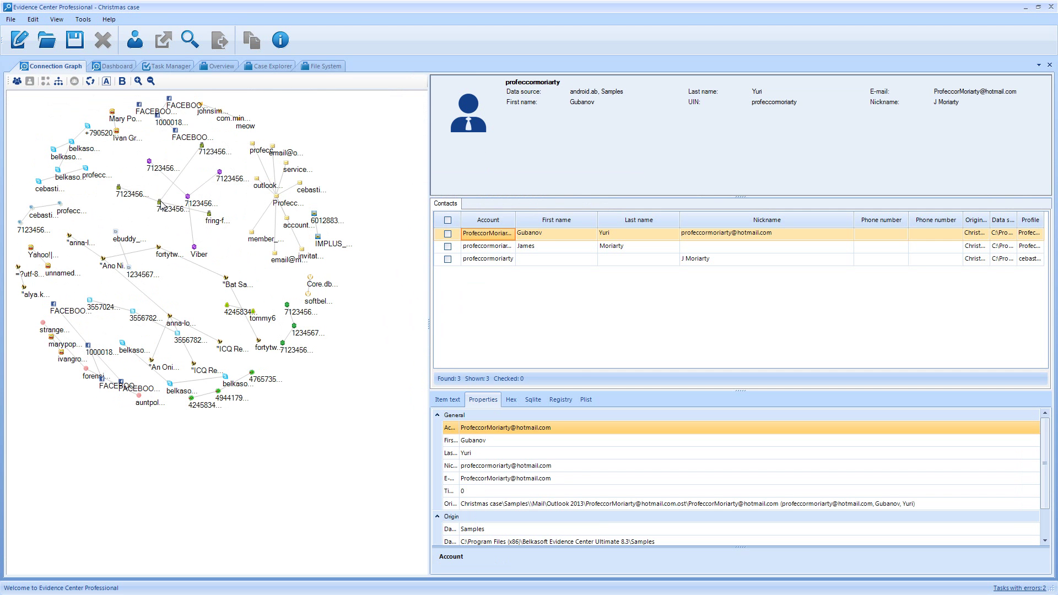
# Show the conversation between the central Viber contact and its upper-right neighbour, and inspect the upper-left neighbour's details.
pyautogui.click(186, 198)
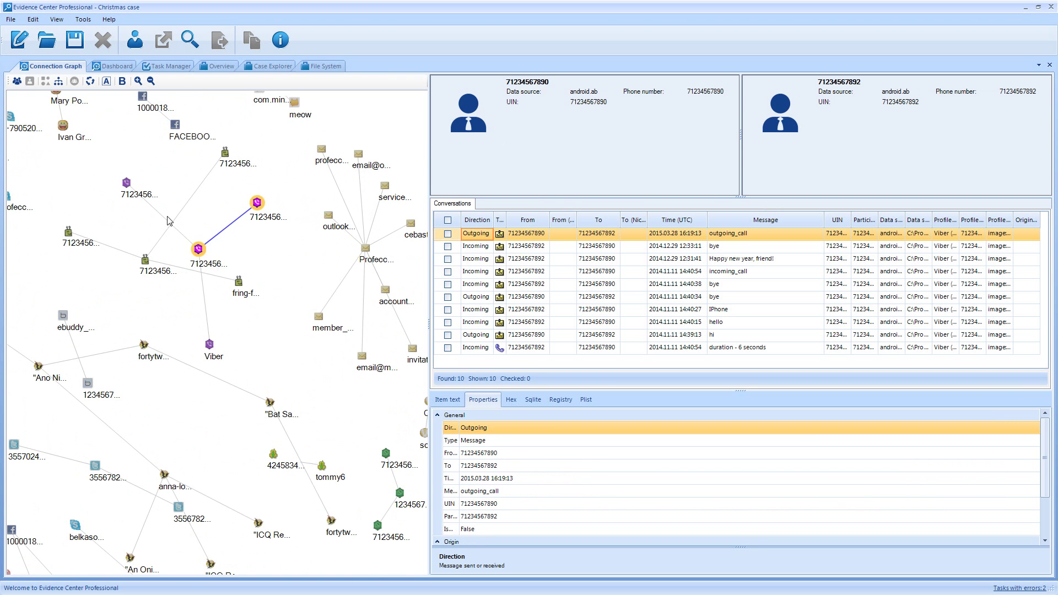
pyautogui.moveTo(126, 182); pyautogui.dragTo(126, 185)
pyautogui.click(126, 185)
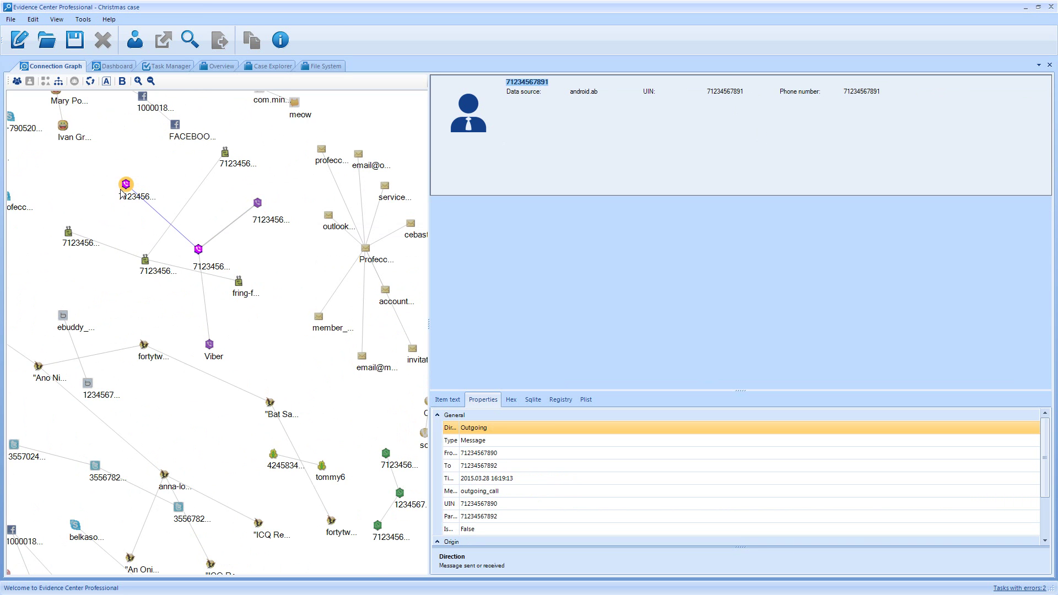
pyautogui.moveTo(125, 189)
# Show the Viber conversation between the upper-left and central contacts and browse its messages and calls.
pyautogui.click(161, 219)
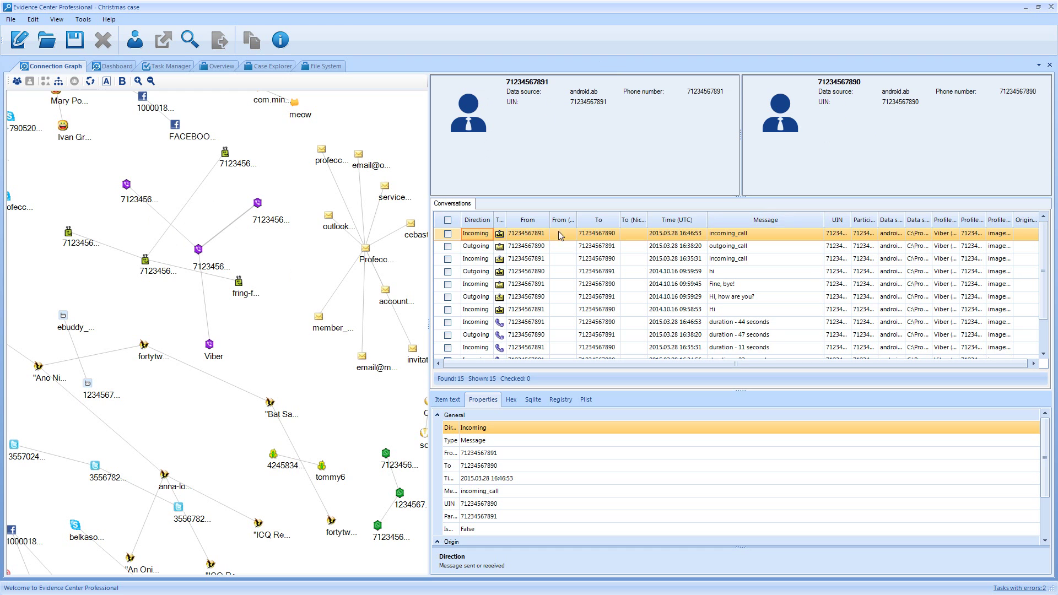
pyautogui.click(1038, 248)
pyautogui.scroll(-2, 608, 305)
pyautogui.scroll(2, 606, 303)
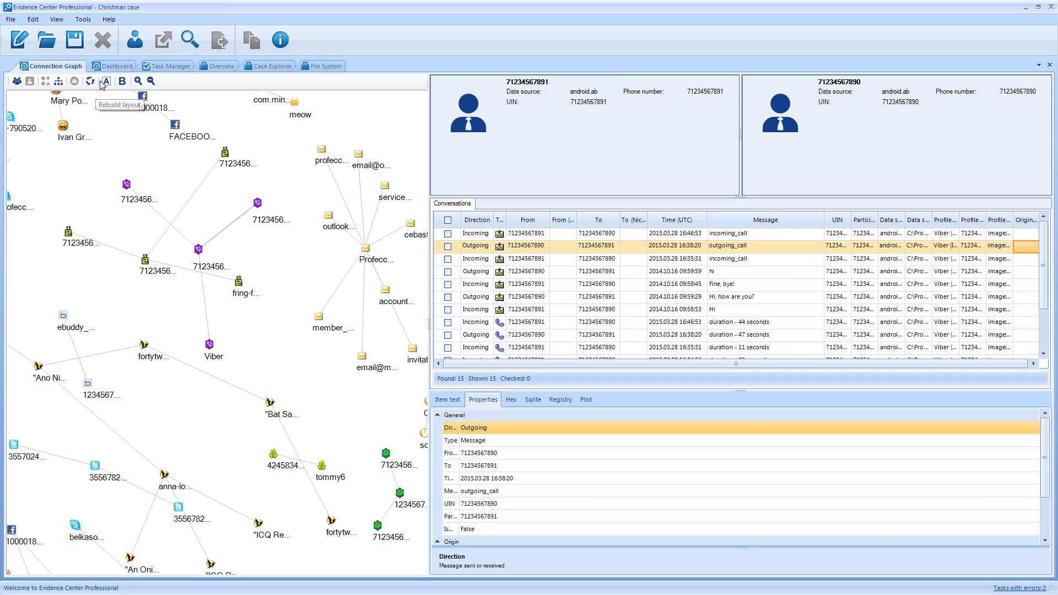
# Show the link weights across the whole connection graph, turn them off again, and hide the contact titles.
pyautogui.click(145, 86)
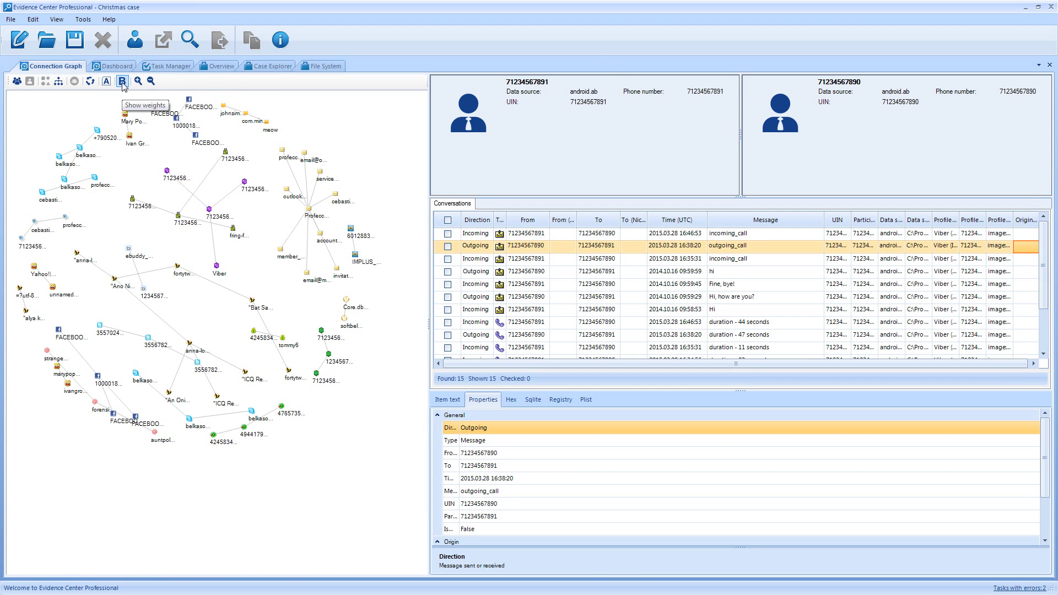
pyautogui.click(123, 82)
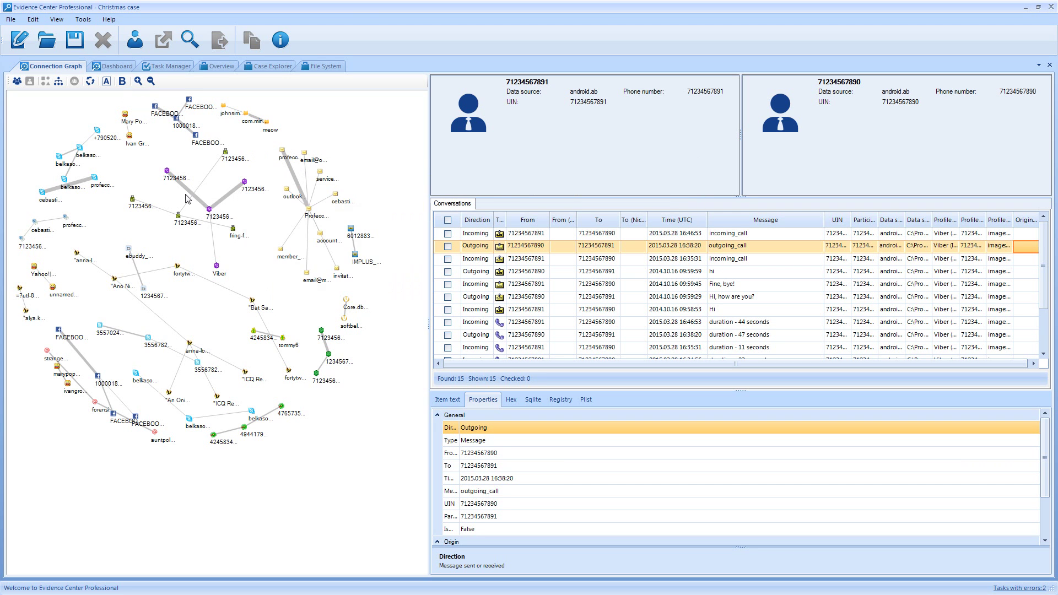
pyautogui.moveTo(51, 192)
pyautogui.click(123, 81)
pyautogui.click(107, 82)
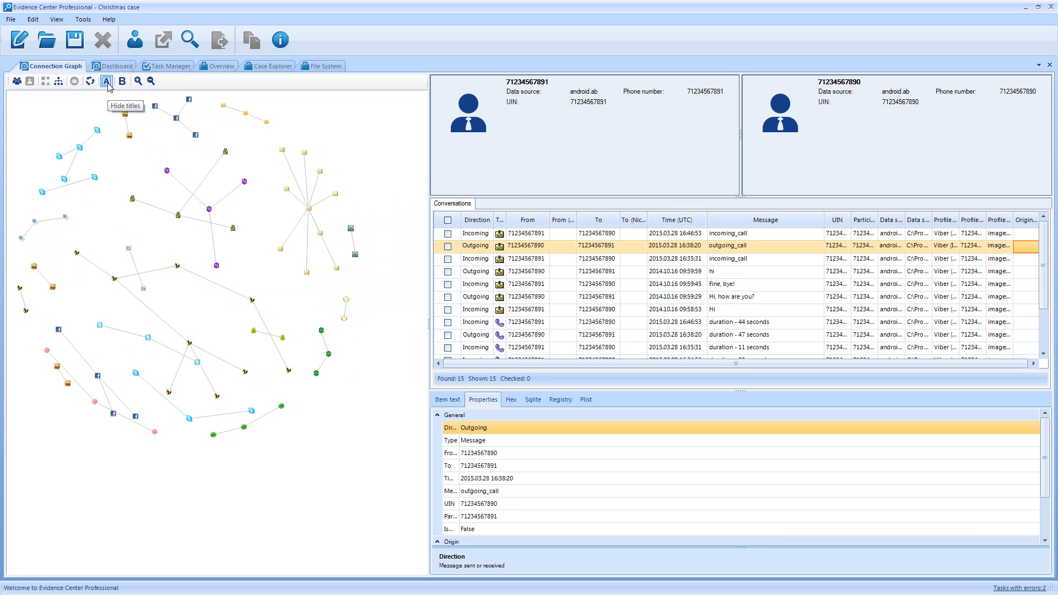